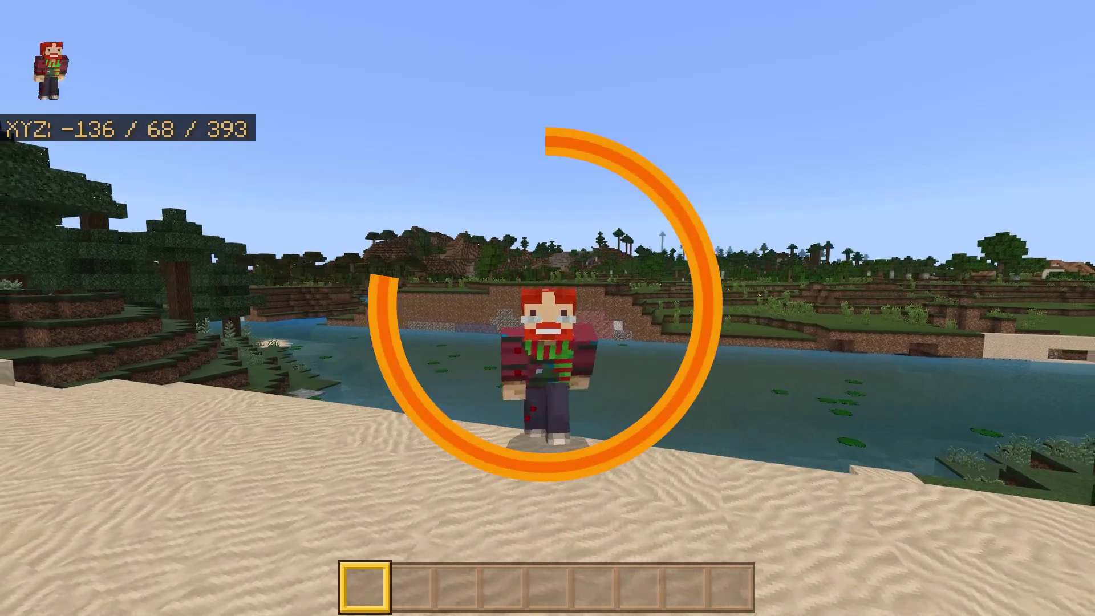
Fly from the beach past the fenced pool and over the village to view its buildings, garden and paths.
key("w")
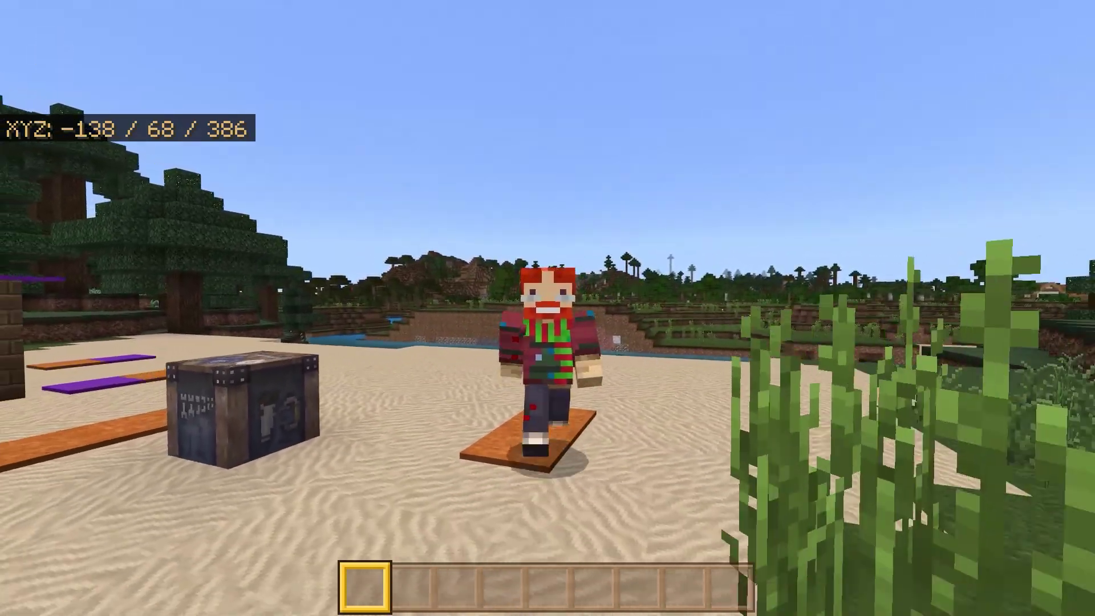
key("F5")
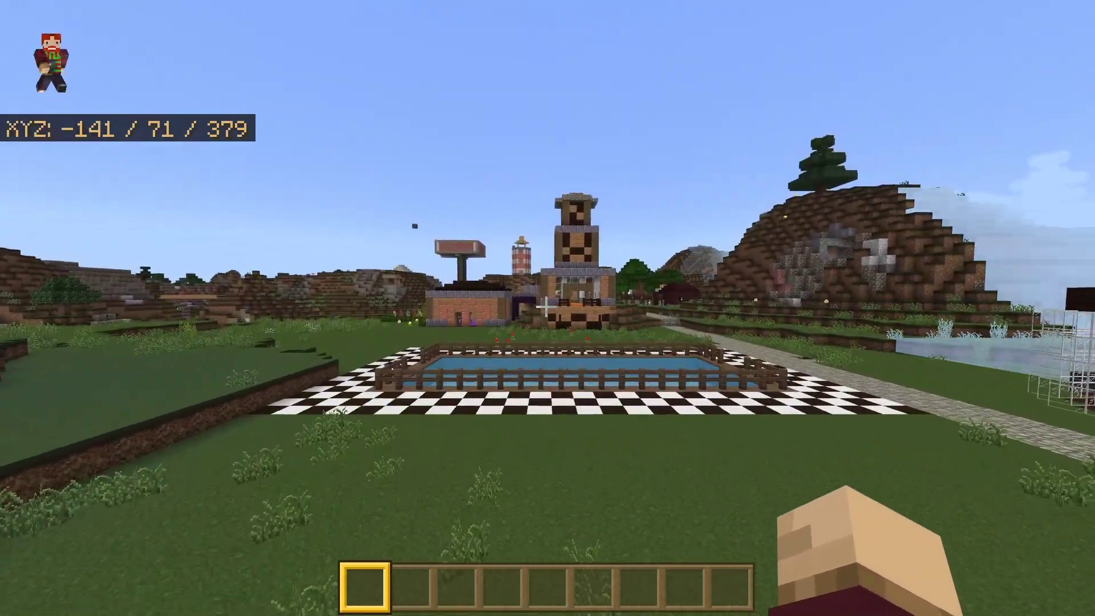
key("w")
key("a")
key("space")
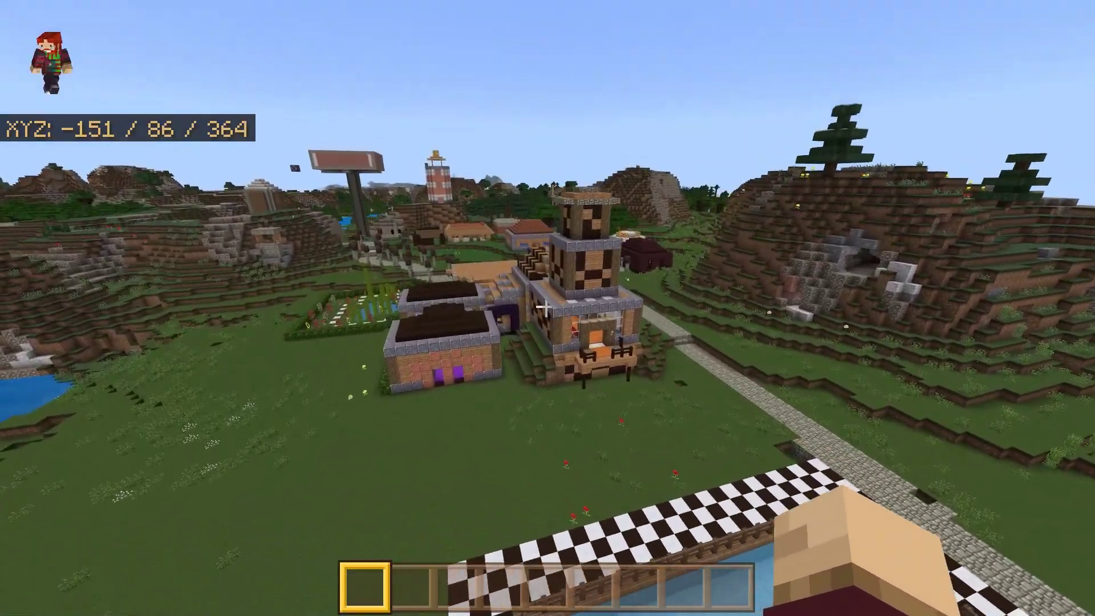
key("w")
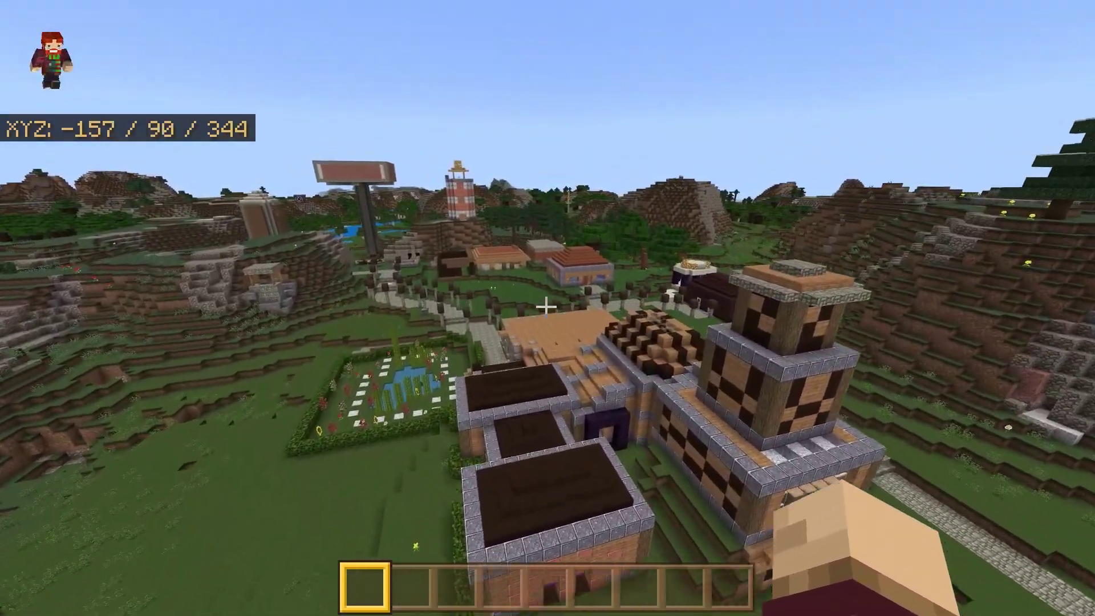
key("w")
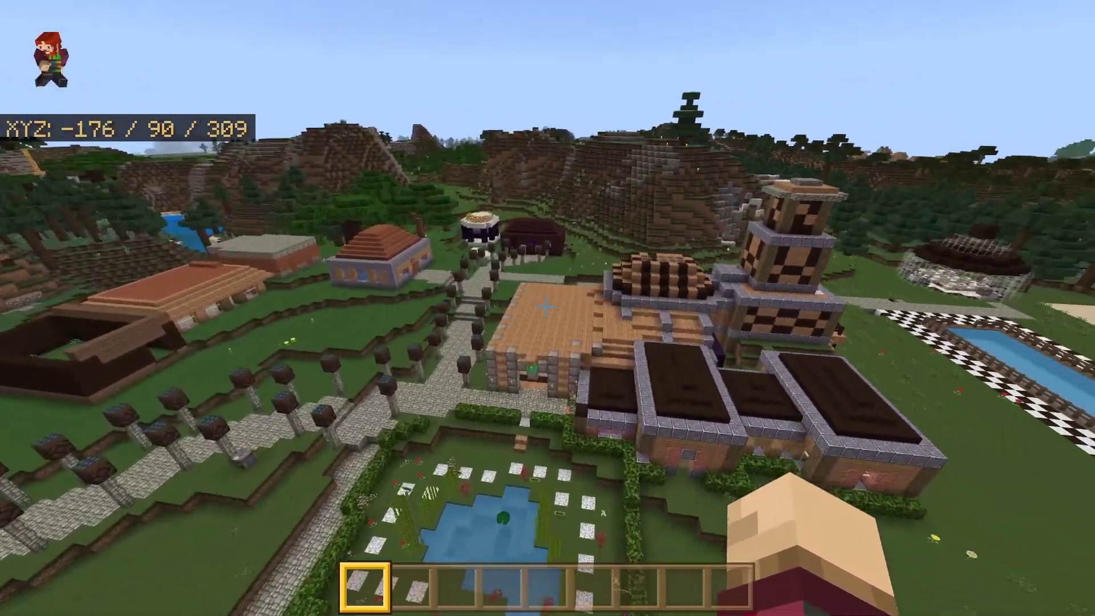
key("w")
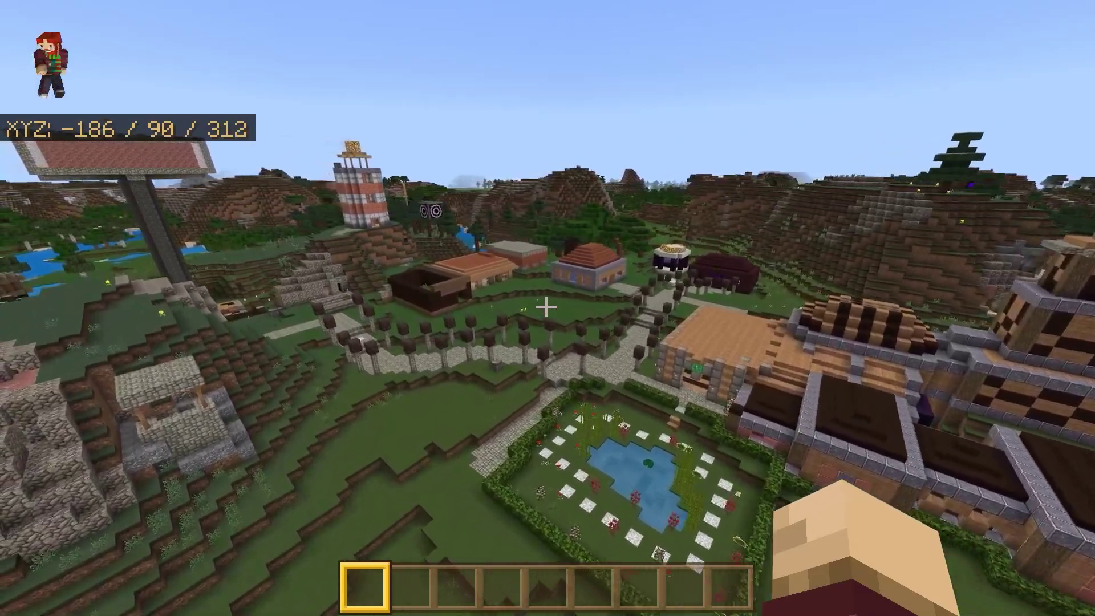
key("s")
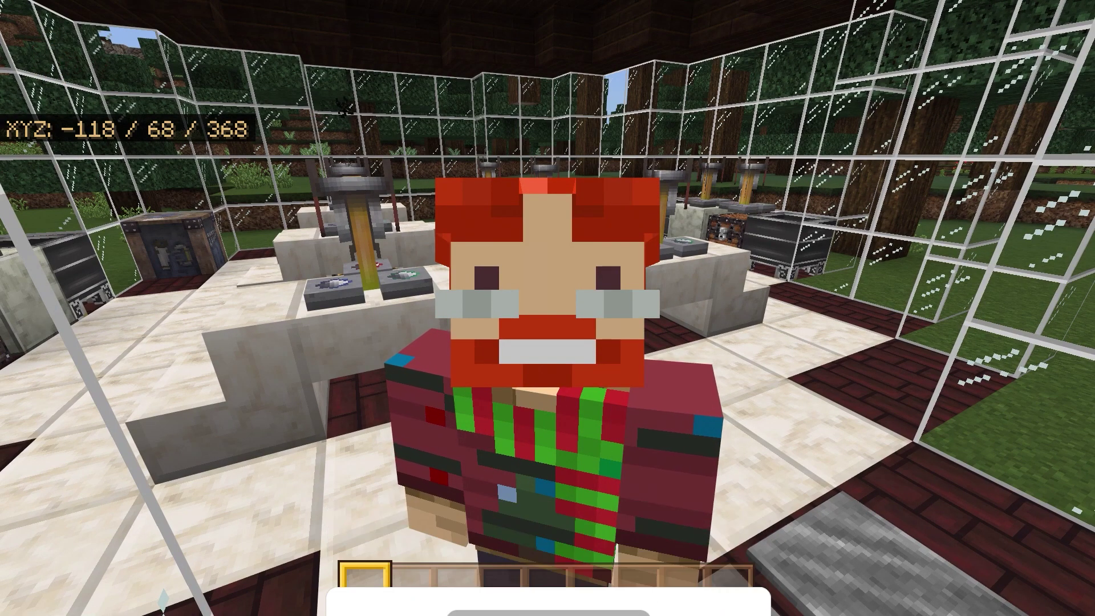
key("shift")
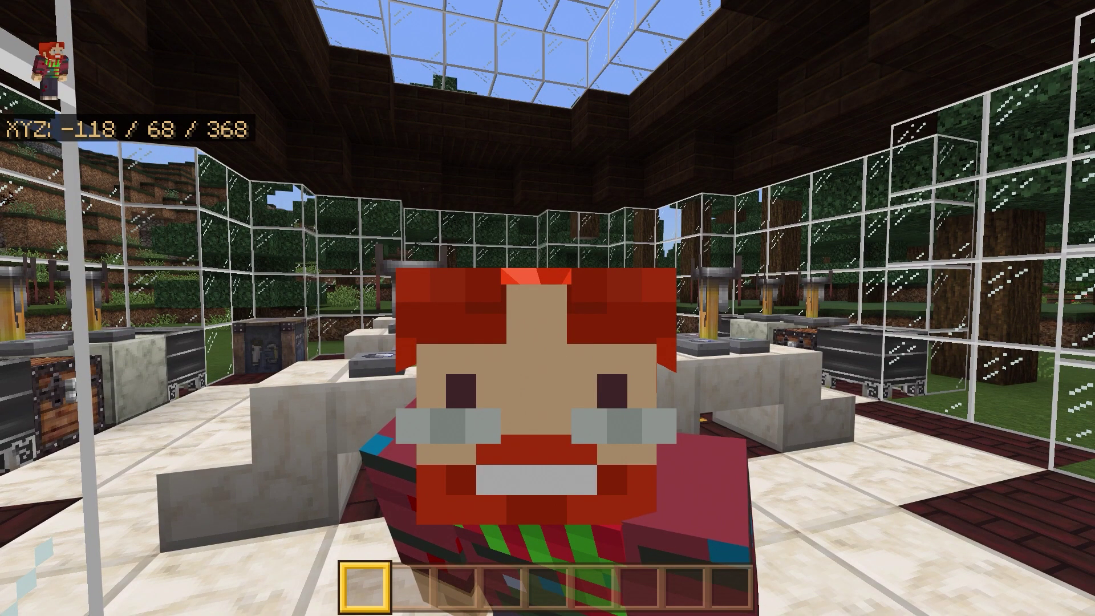
key("shift")
key("shift")
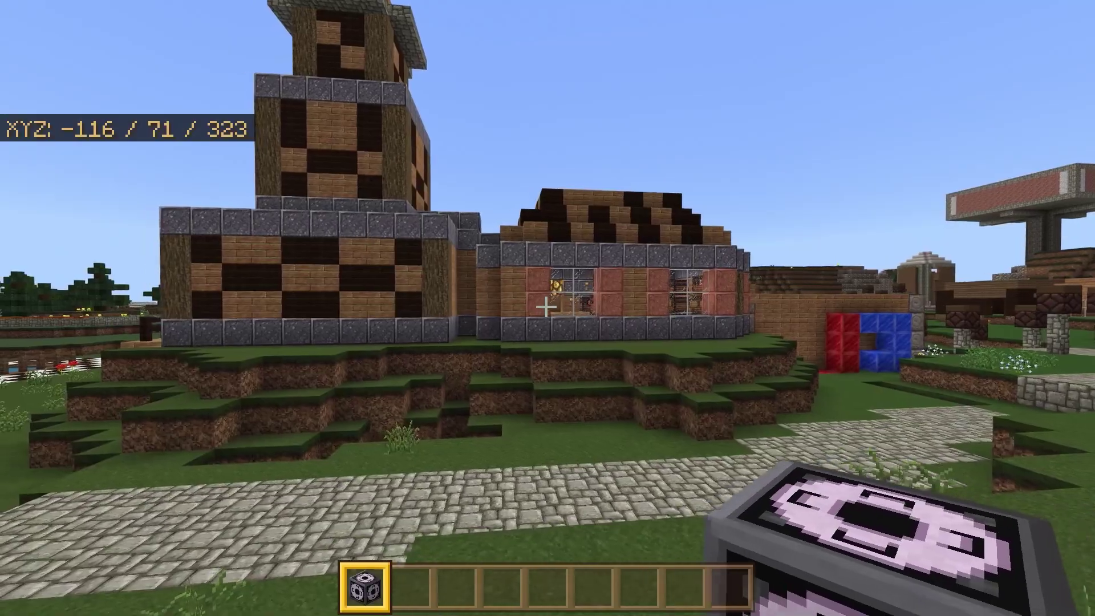
Place a structure block on the grass beside the front corner of the checkered tower building.
key("w")
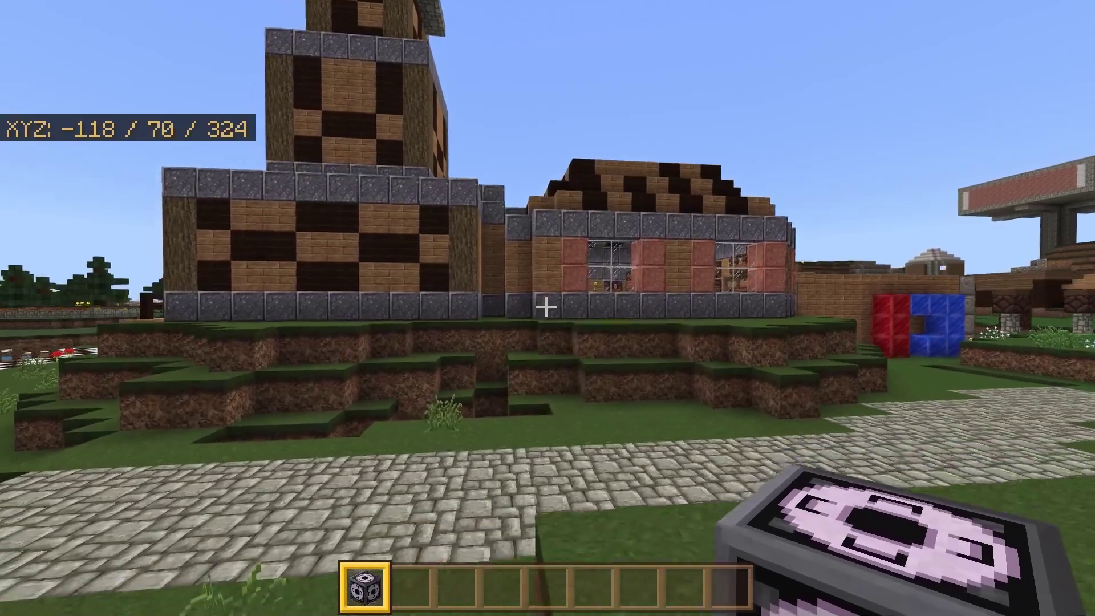
key("w")
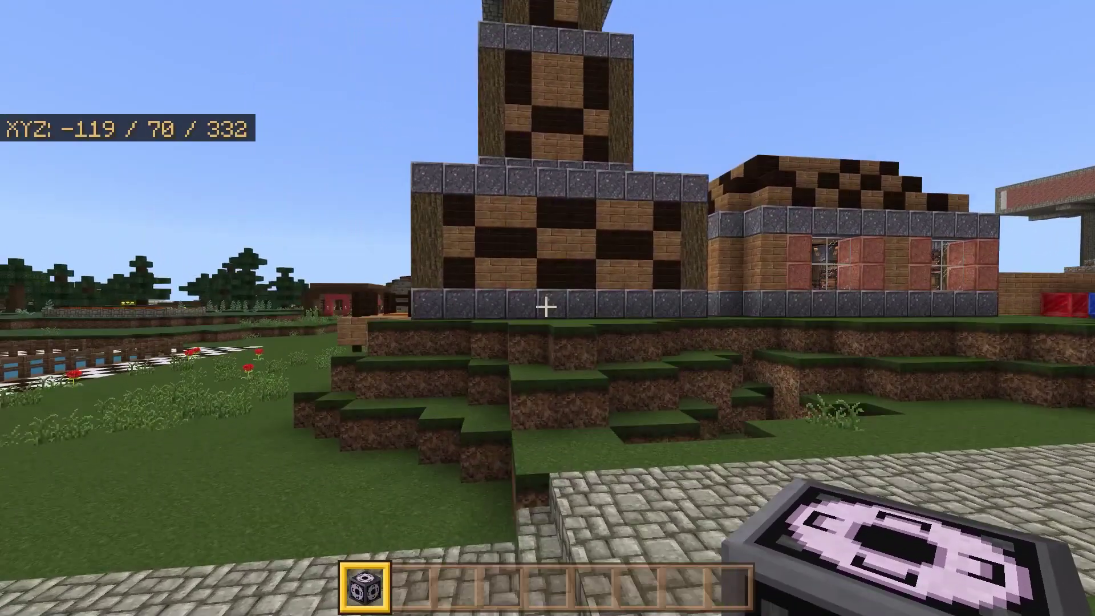
key("w")
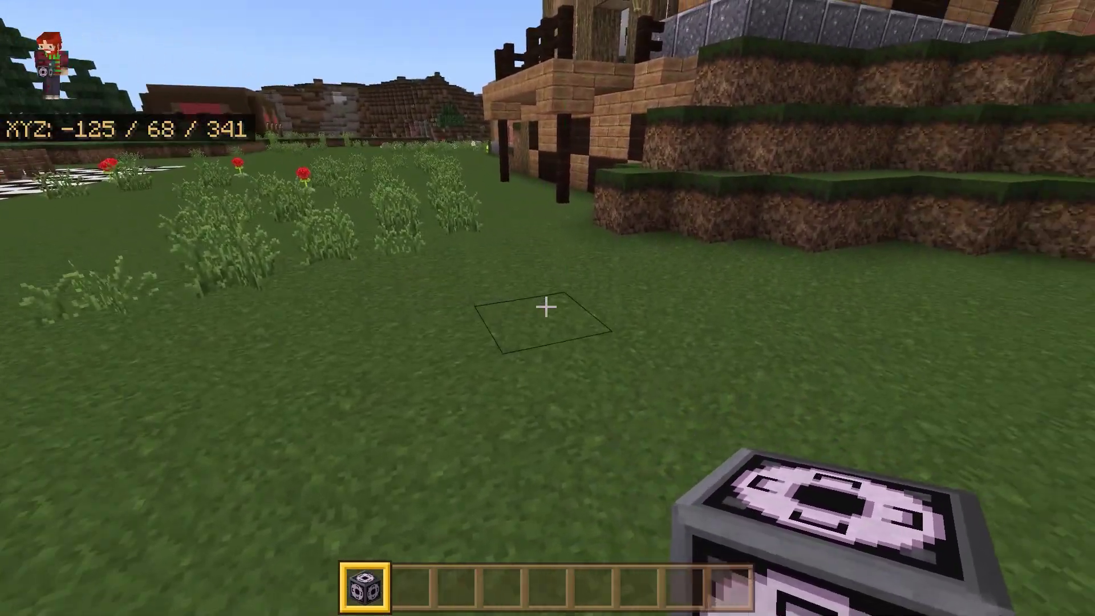
right_click(547, 308)
key("a")
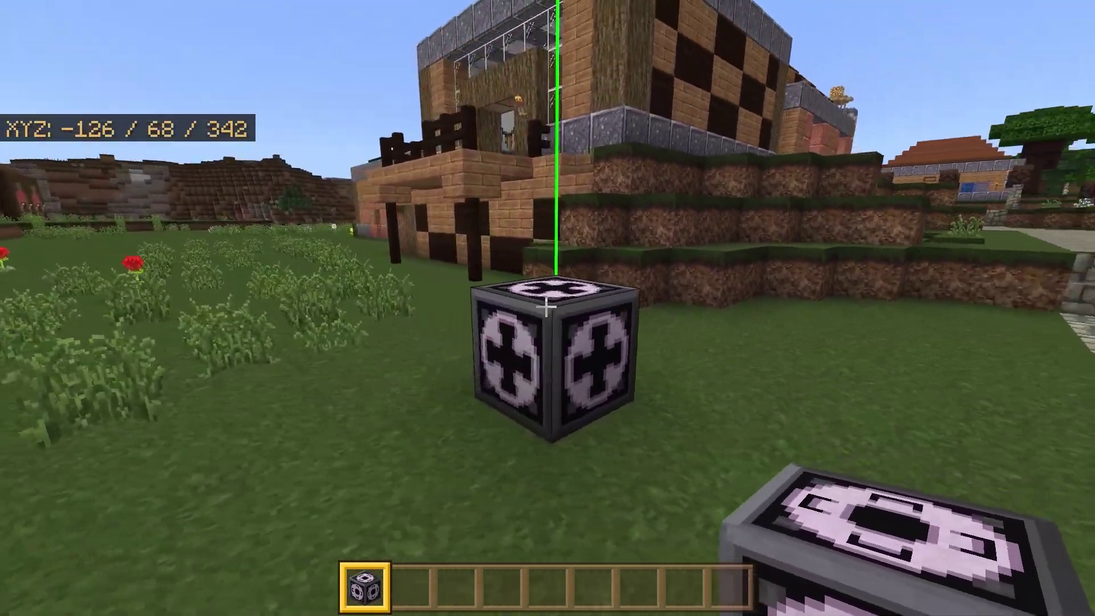
Set the structure block by the tower to Corner mode with the name mystructure:test, and copy it into the hotbar.
key("w")
key("w")
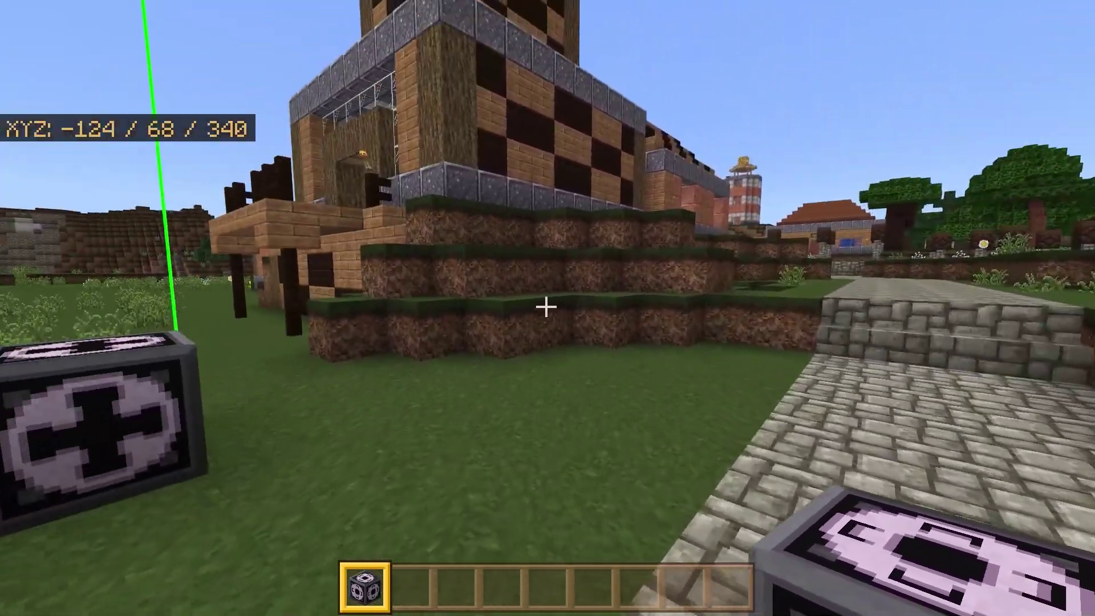
key("w")
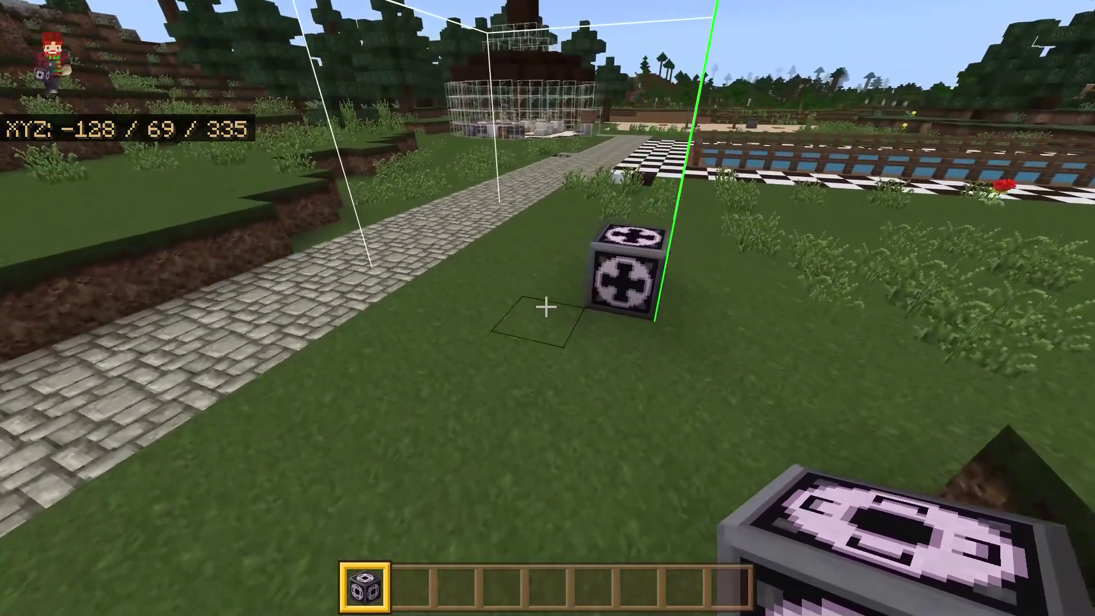
right_click(547, 309)
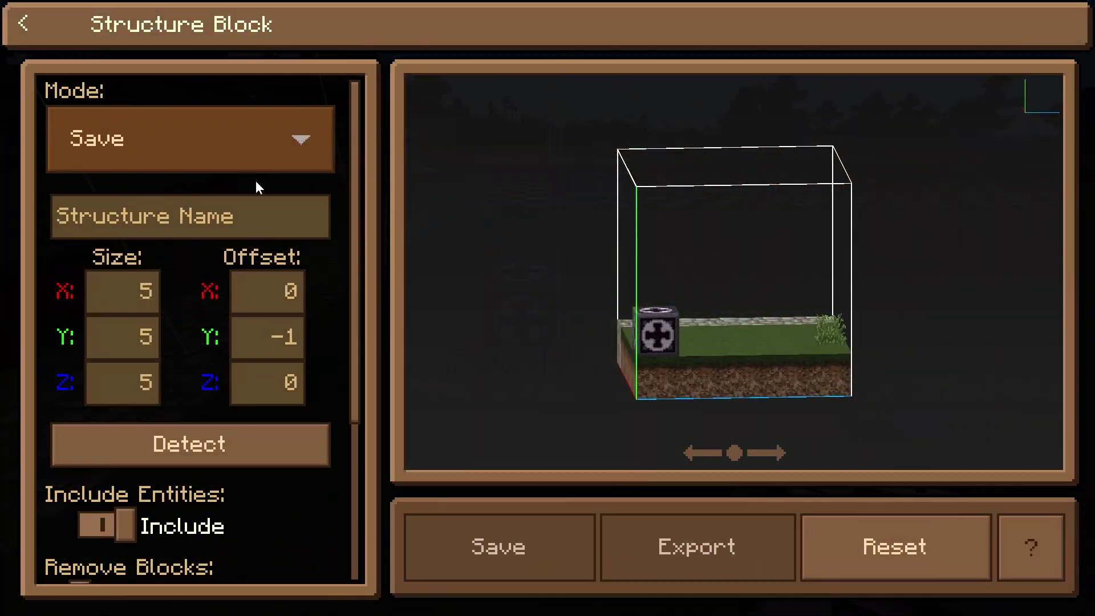
left_click(236, 154)
left_click(168, 206)
left_click(243, 212)
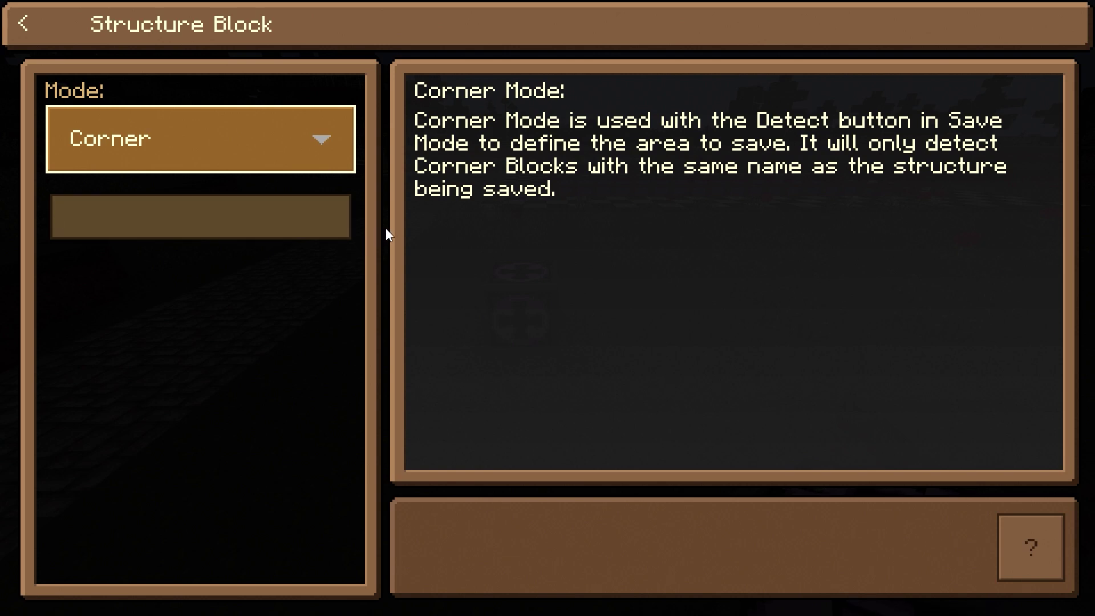
key("Escape")
middle_click(546, 308)
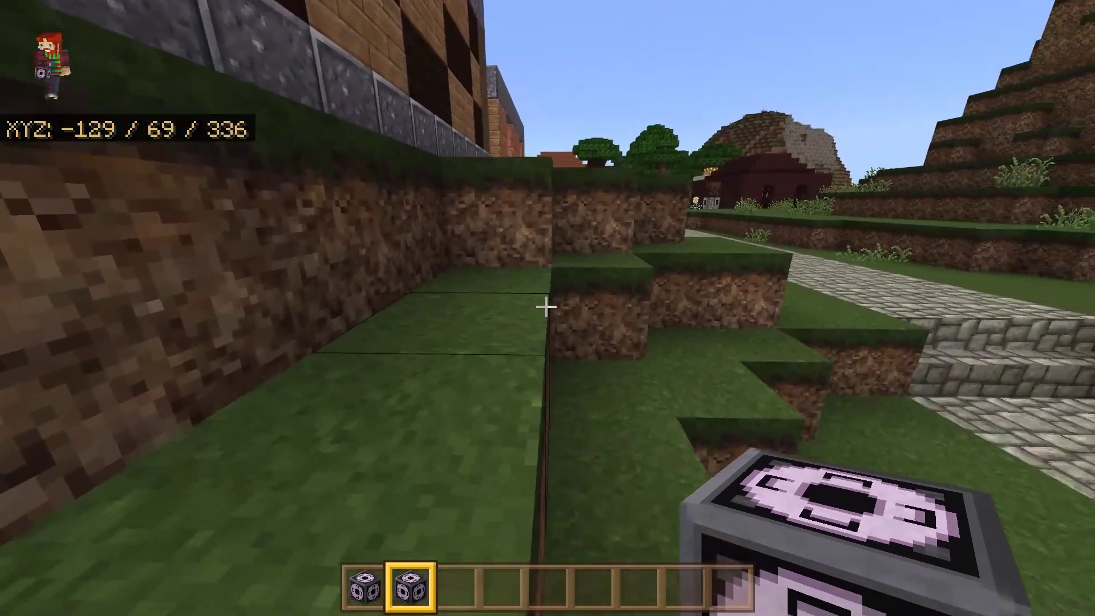
Copy a grass block and stack a tall pillar just outside the far corner of the hedged garden, up to about Y 87.
key("w")
key("space")
middle_click(547, 308)
key("w")
key("space")
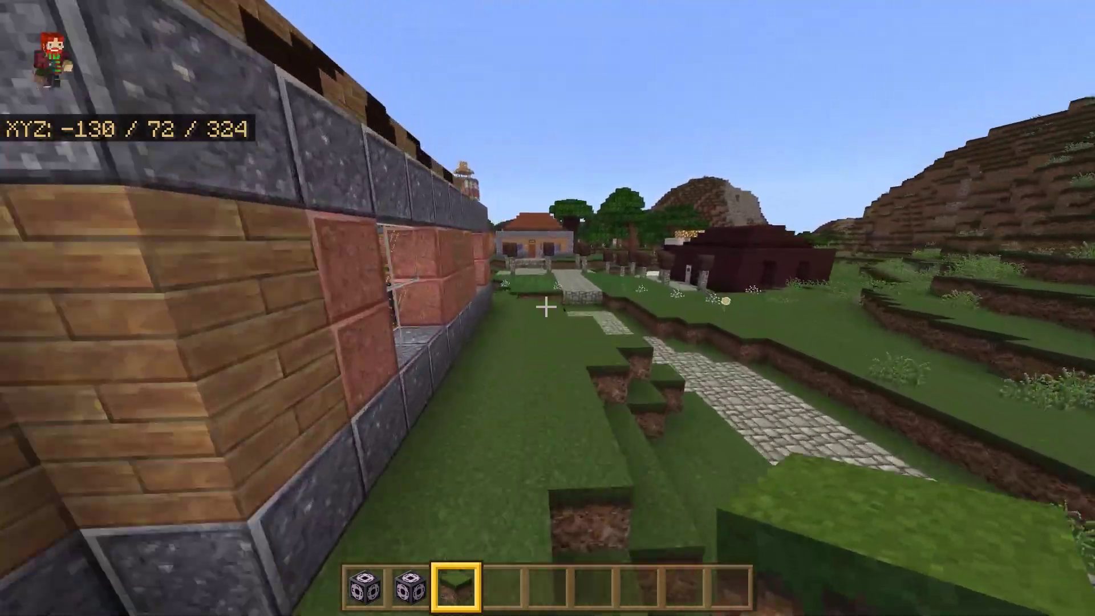
key("w")
key("space")
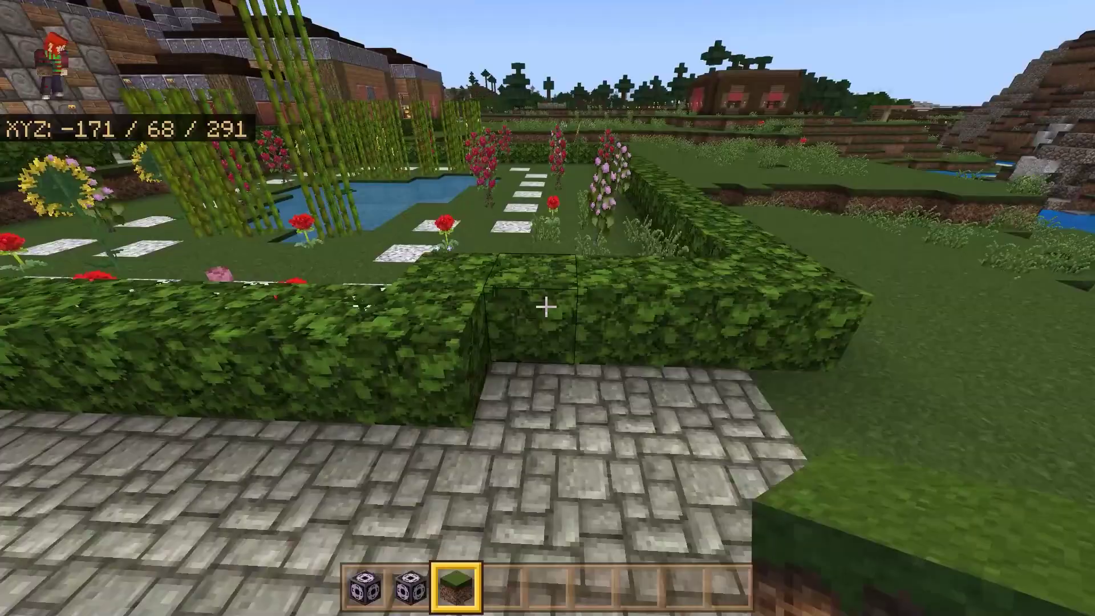
key("d")
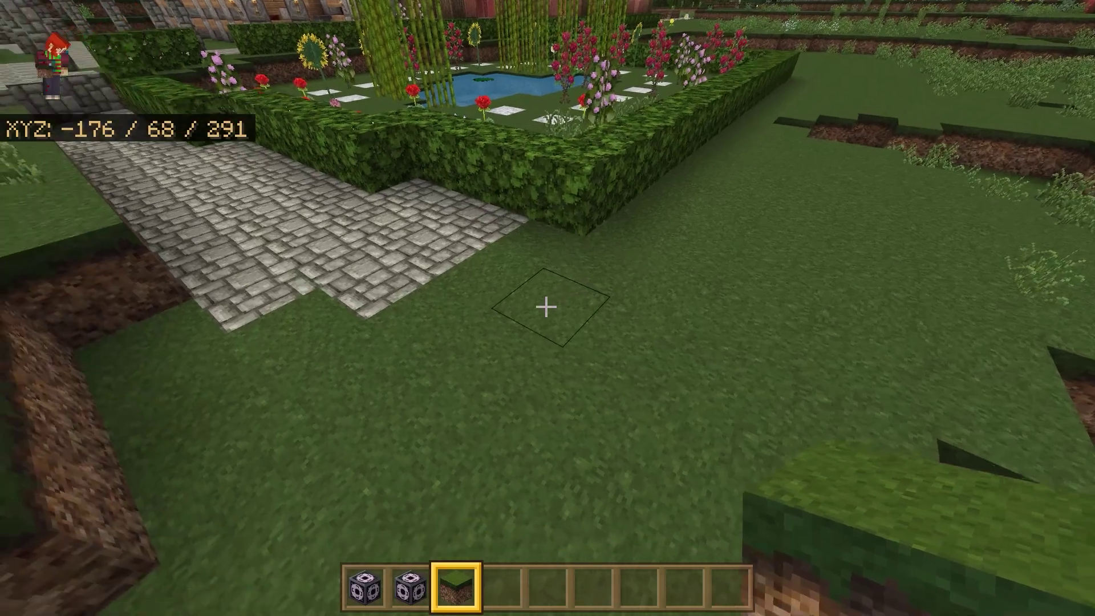
right_click(547, 309)
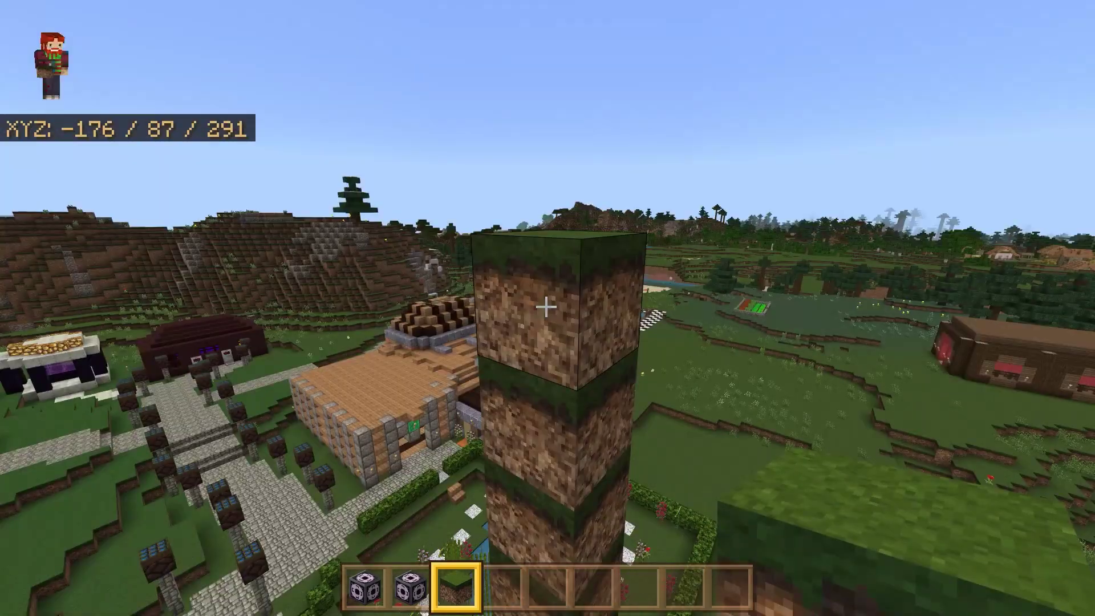
Place the copied Corner block on top of the grass pillar, check its mode and name, and remove the pillar beneath.
key("2")
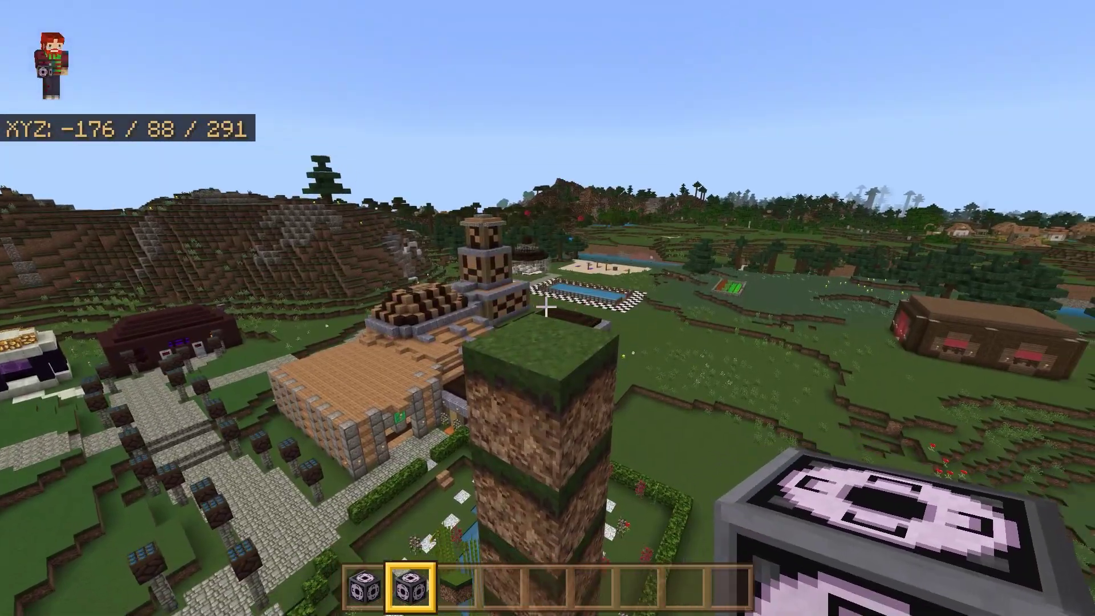
right_click(547, 309)
right_click(547, 308)
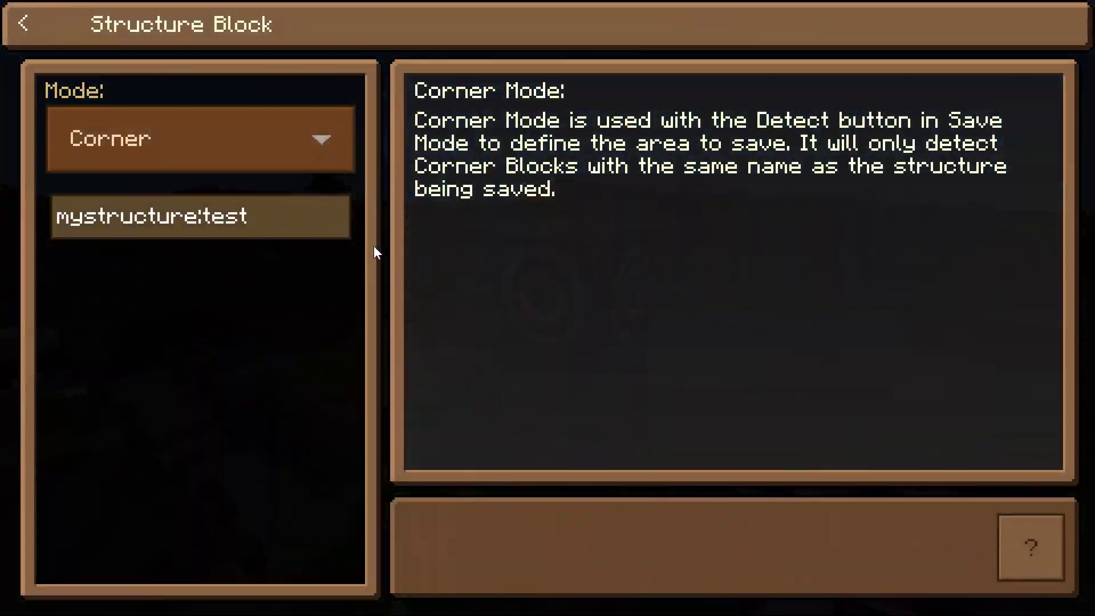
key("Escape")
left_click(547, 308)
key("shift")
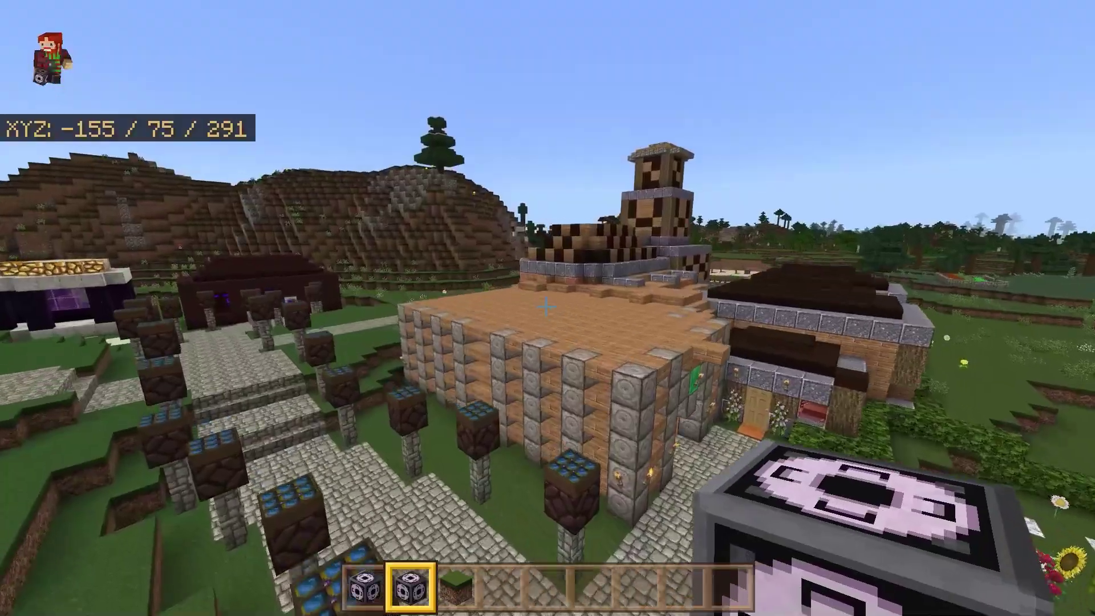
Place a new Save-mode structure block on the stone path between the lamp posts outside the building.
key("s")
key("space")
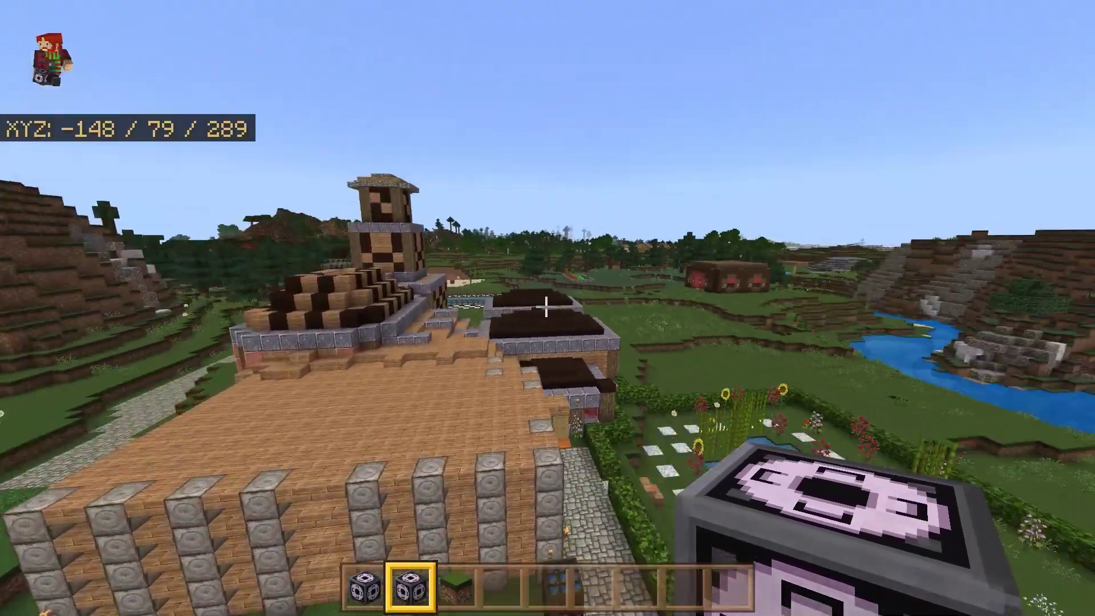
key("shift")
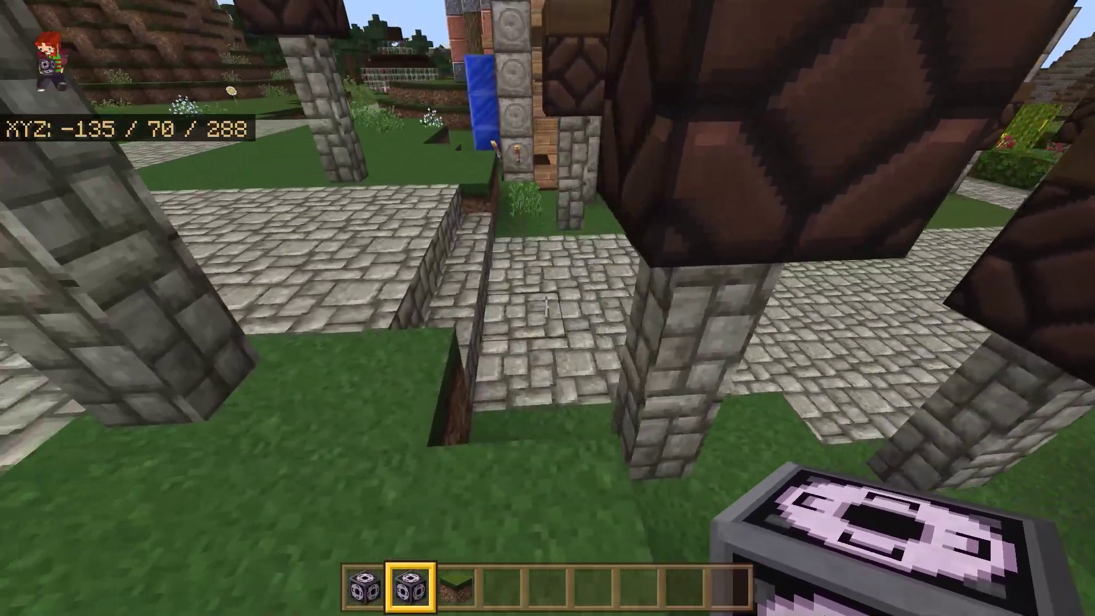
key("1")
right_click(547, 308)
Name the Save structure block mystructure:test and detect the area defined by its matching corner blocks.
right_click(547, 308)
type("te")
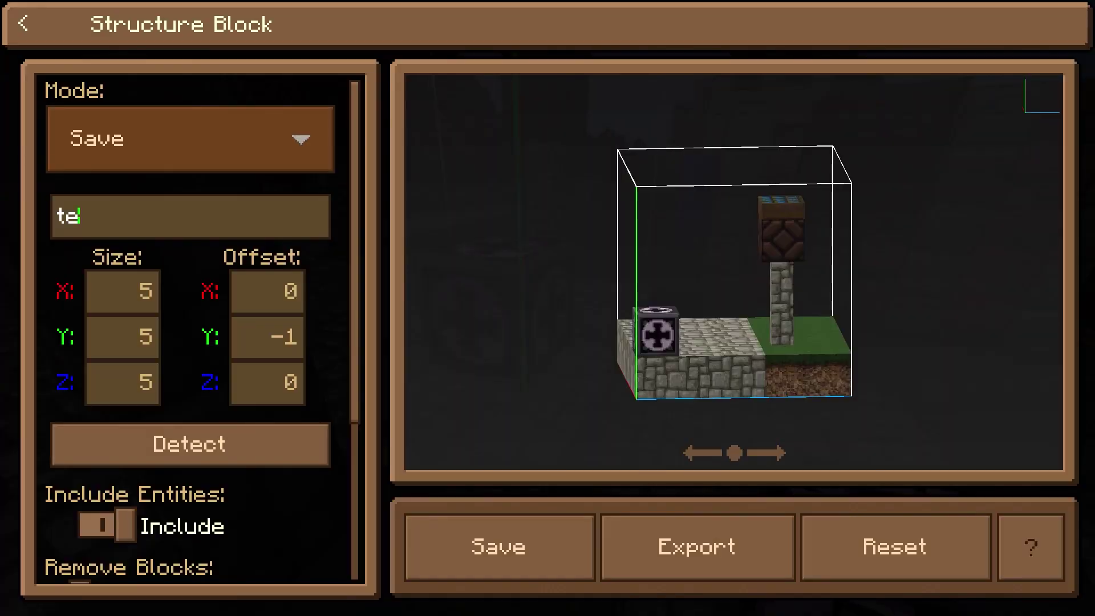
type("st")
key("Home")
type("mystructure:")
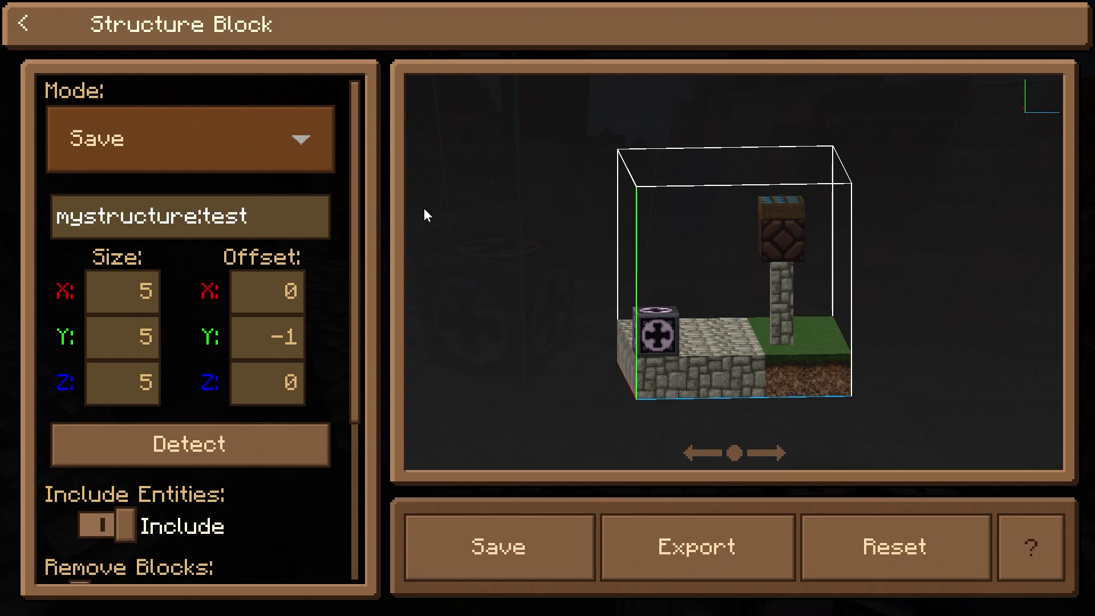
left_click(254, 432)
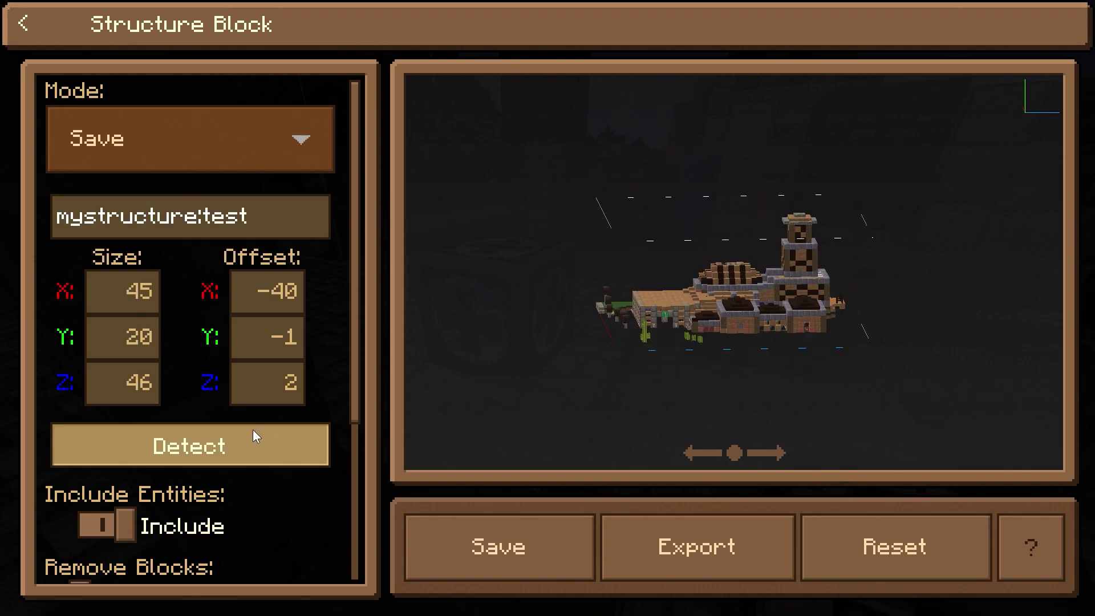
key("Escape")
Inspect the detected structure outline around the building and garden from the air.
key("w")
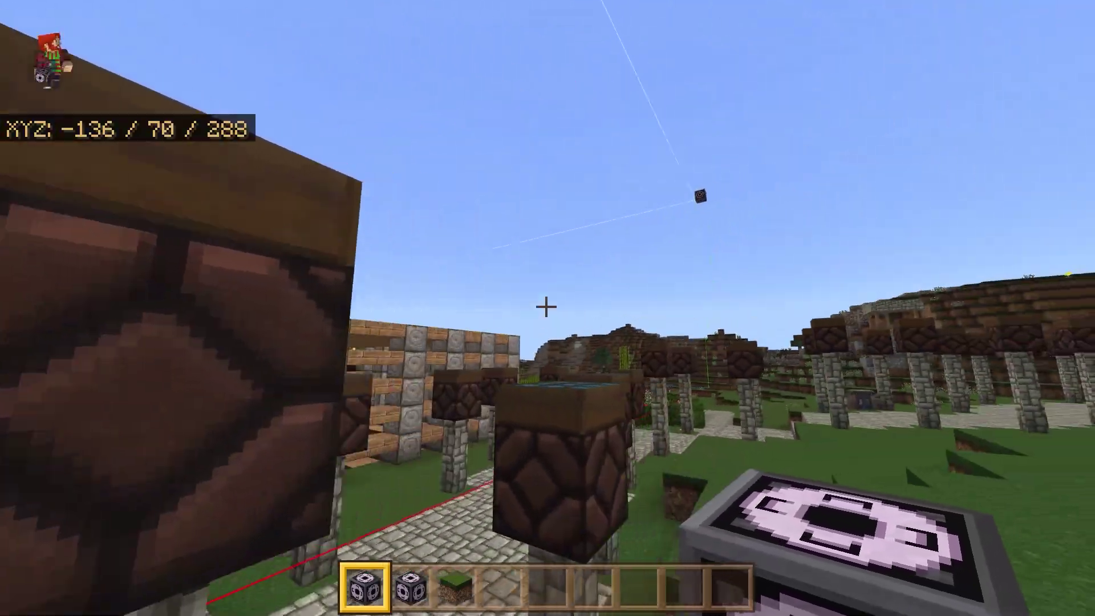
key("space")
key("space")
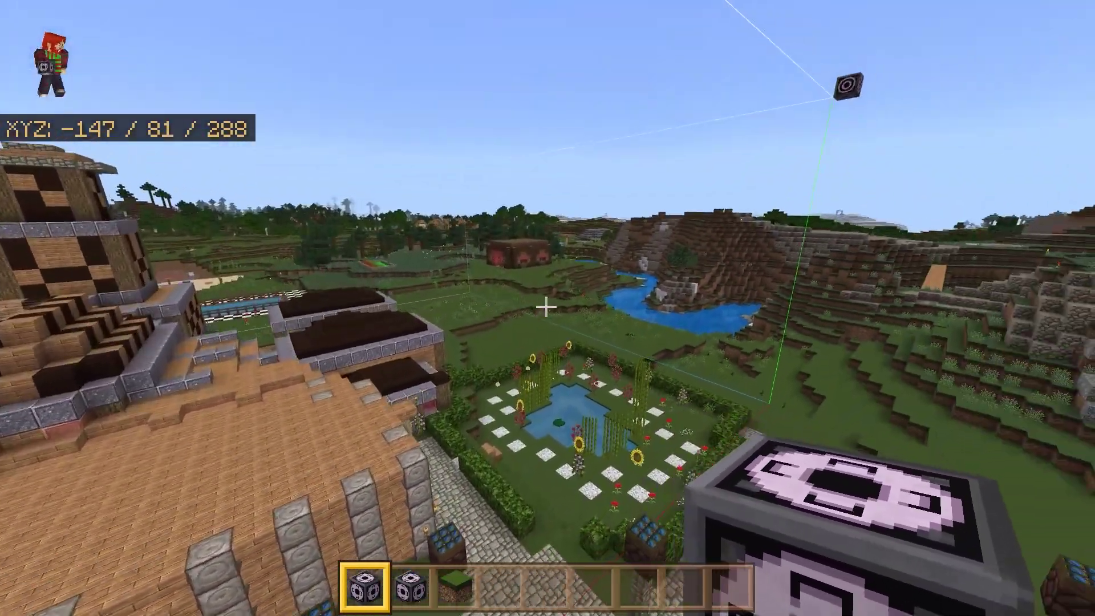
key("d")
key("w")
key("shift")
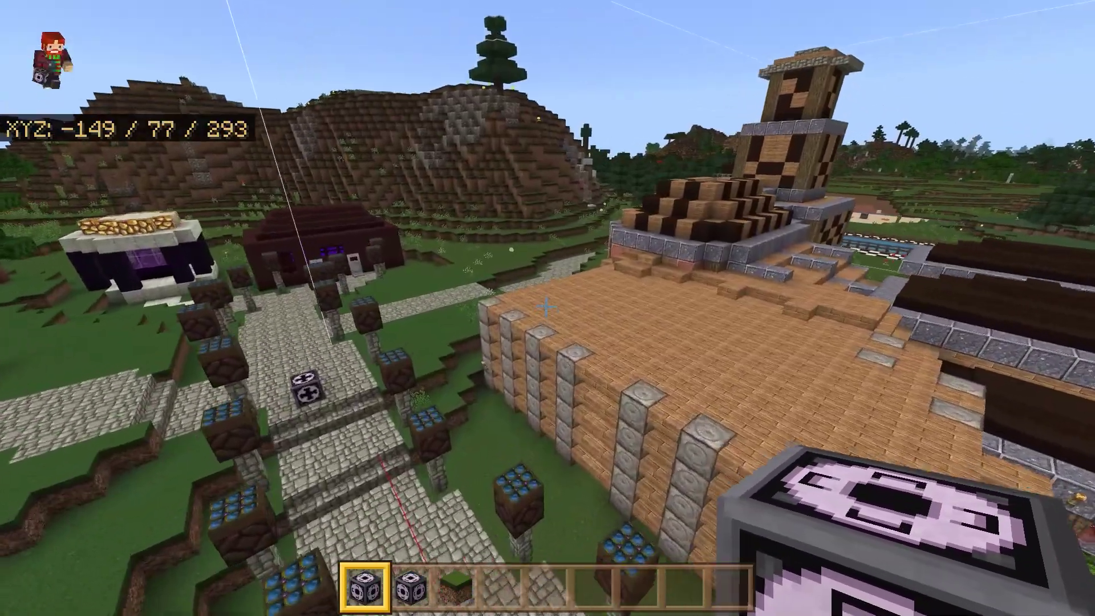
Dig down at the grass corner by the checkered tower and put the Corner block at the bottom of the hole.
key("w")
key("shift")
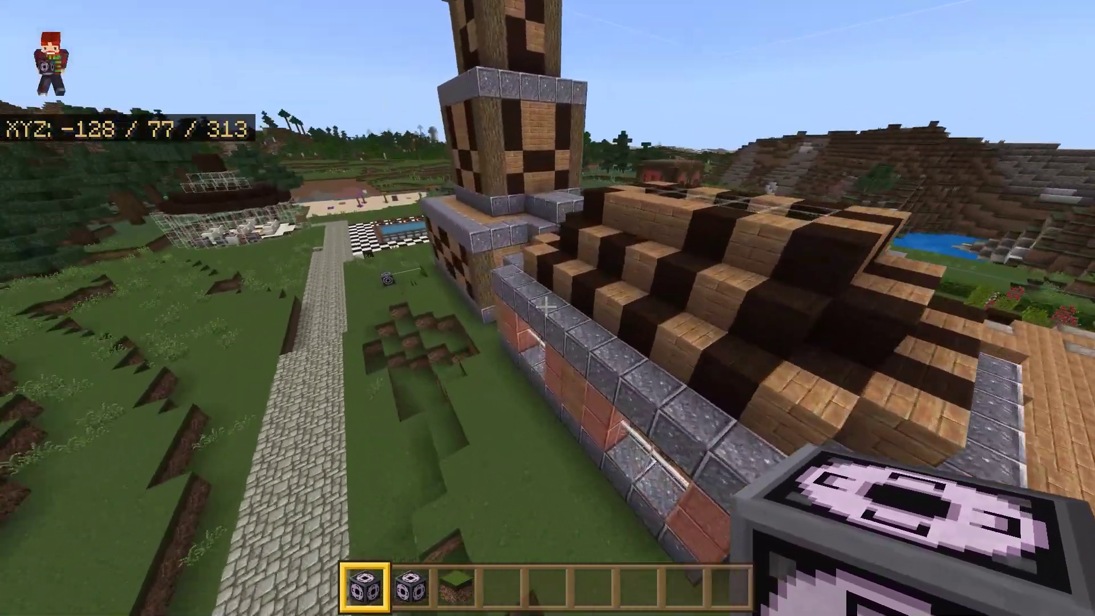
key("2")
right_click(546, 308)
left_click(547, 307)
left_click(546, 307)
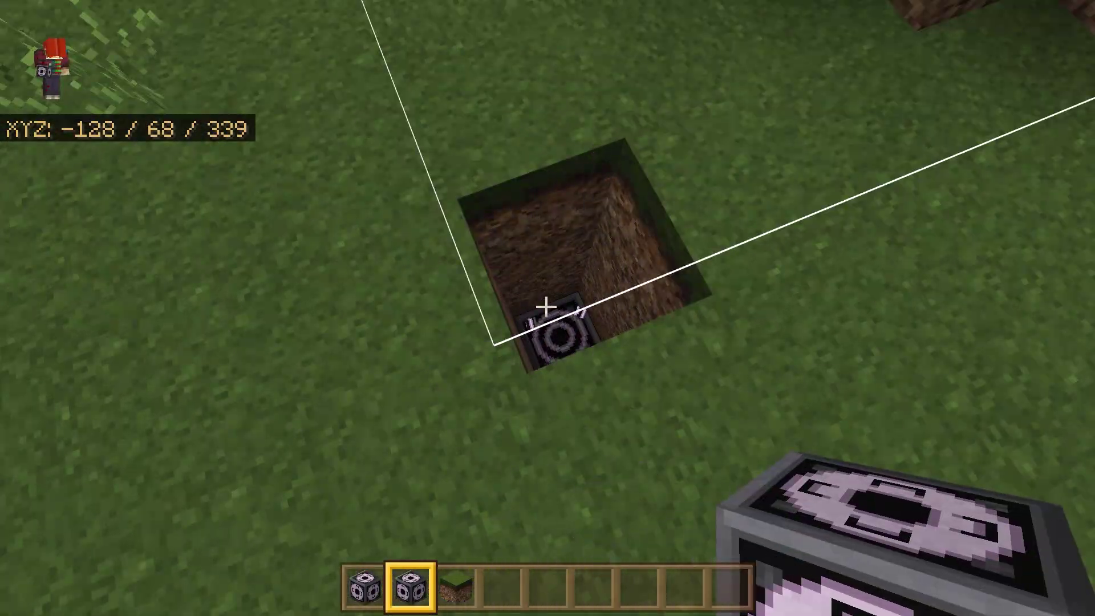
Return to the Save structure block, detect the mystructure:test area again with the lowered corner, and rotate the preview to check it.
key("w")
key("space")
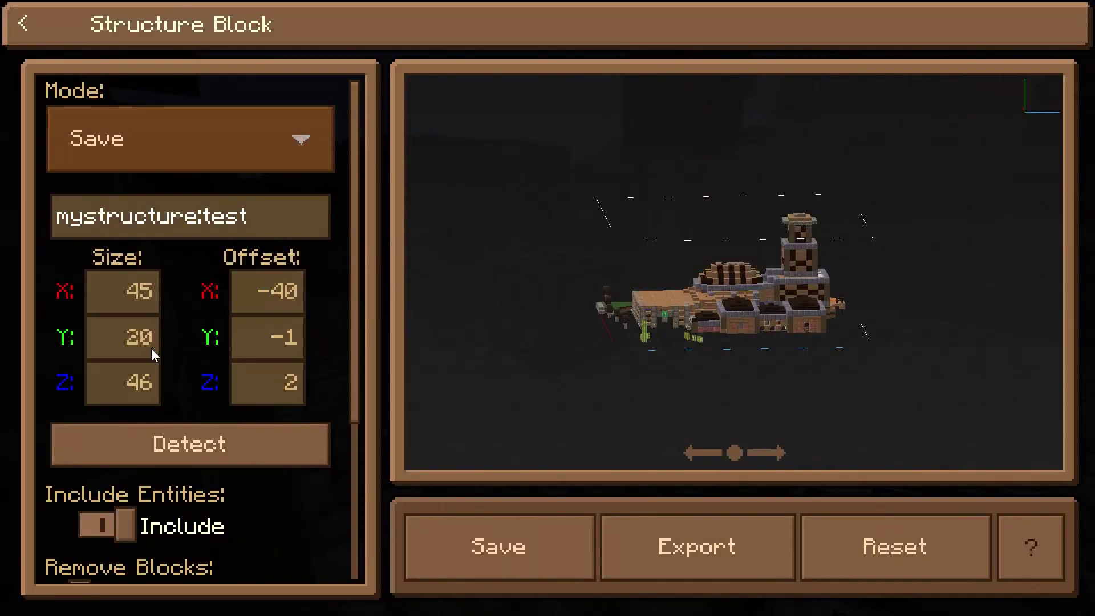
left_click(117, 438)
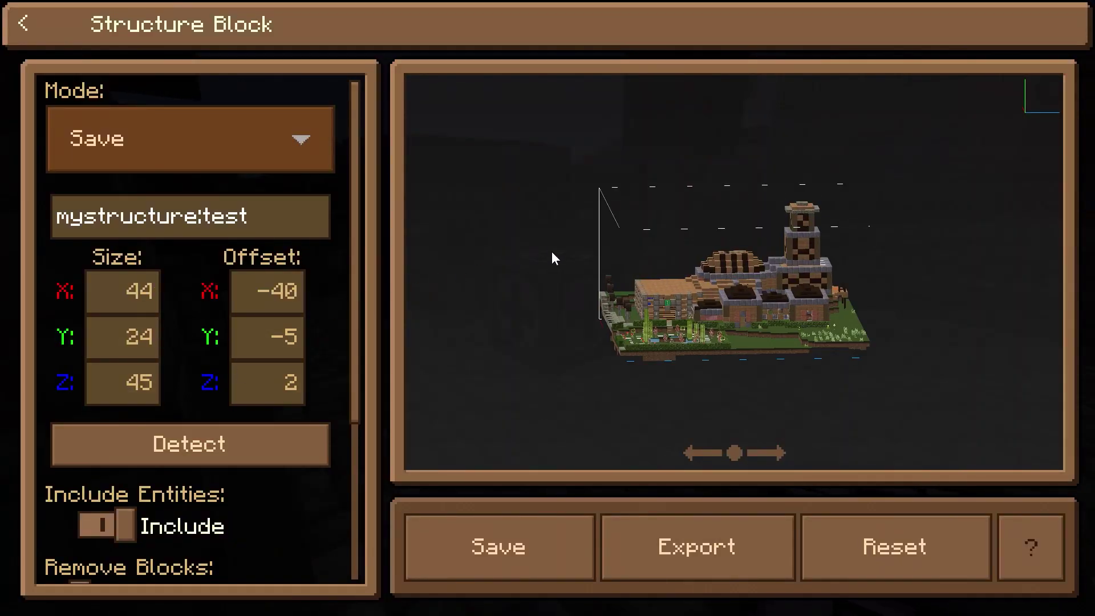
mouse_move(643, 299)
left_mouse_down()
mouse_move(620, 262)
mouse_move(655, 251)
mouse_move(686, 290)
mouse_move(640, 291)
left_mouse_up()
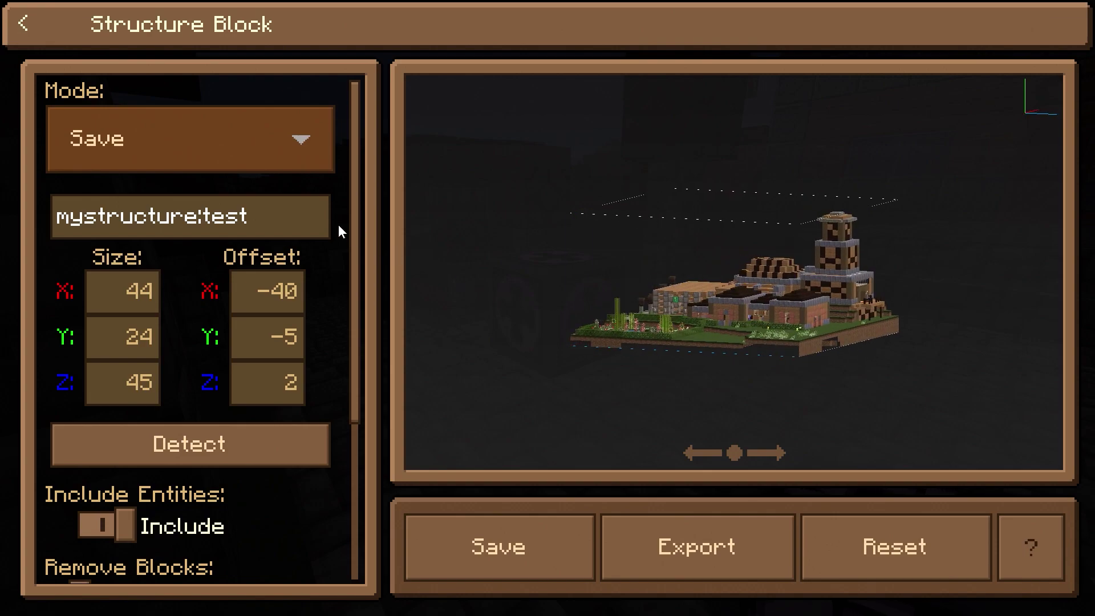
Switch the structure block to 3D Export mode and export the build as a .glb file named minecraft_survival_house.
left_click(275, 148)
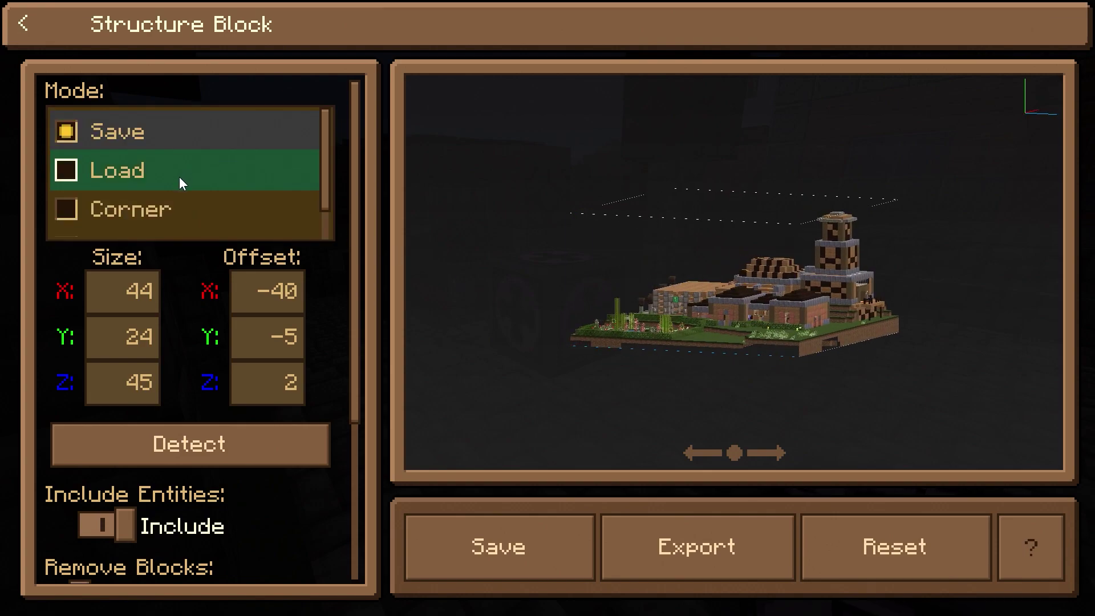
scroll(172, 196, "down", 1)
left_click(159, 212)
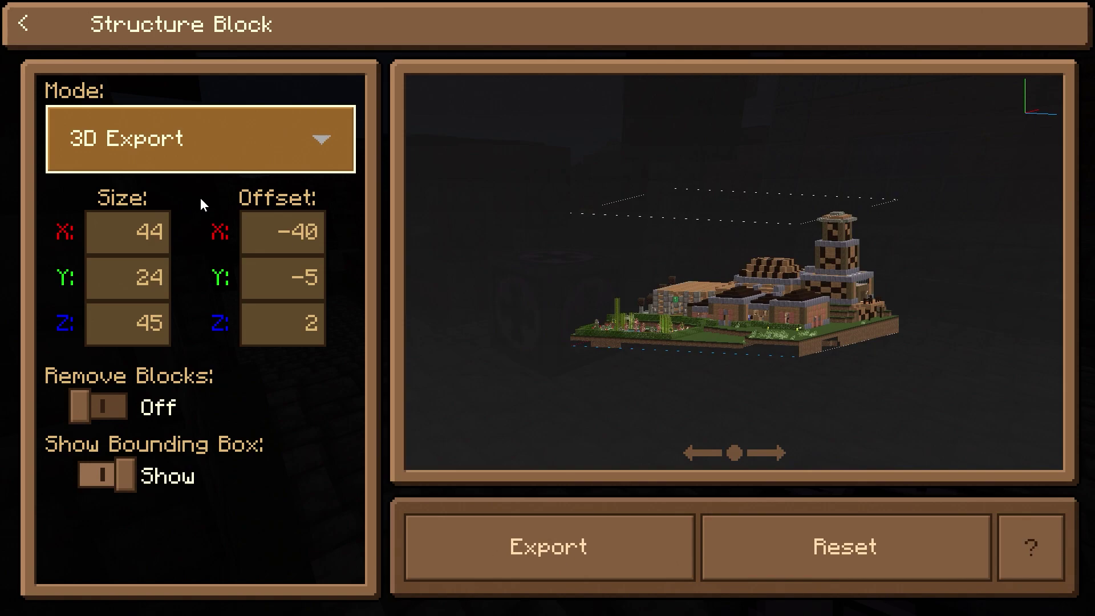
left_click(534, 516)
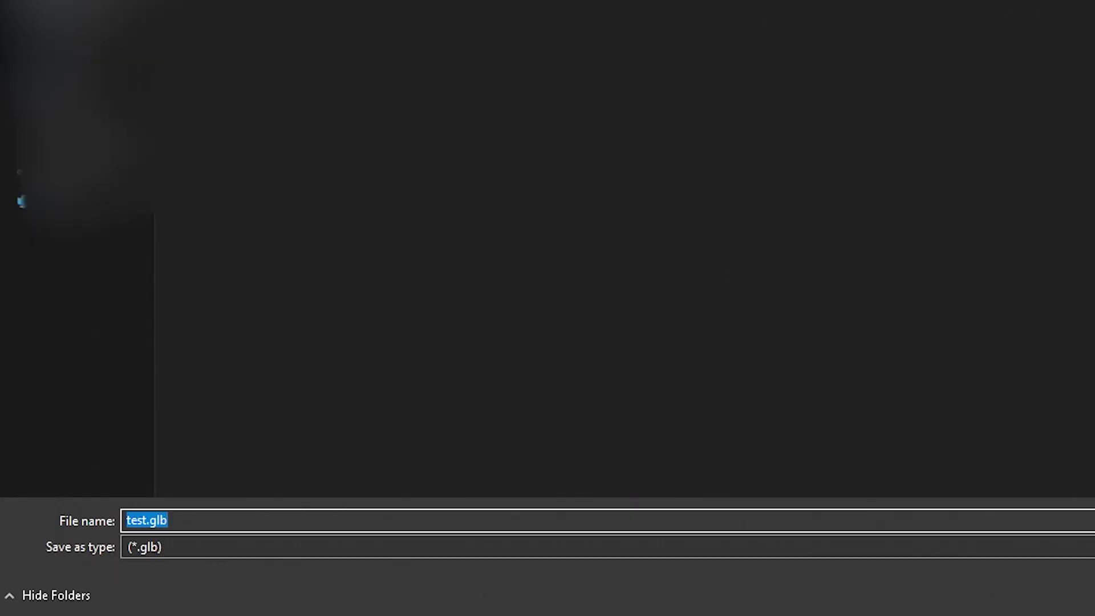
type("minecraft_survival_house")
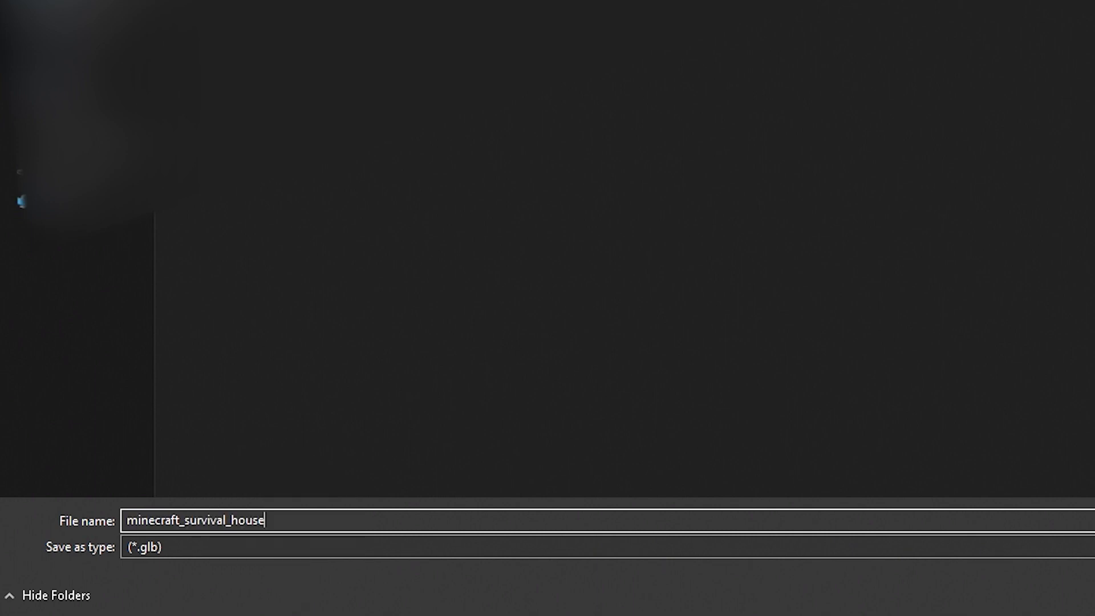
left_click(981, 593)
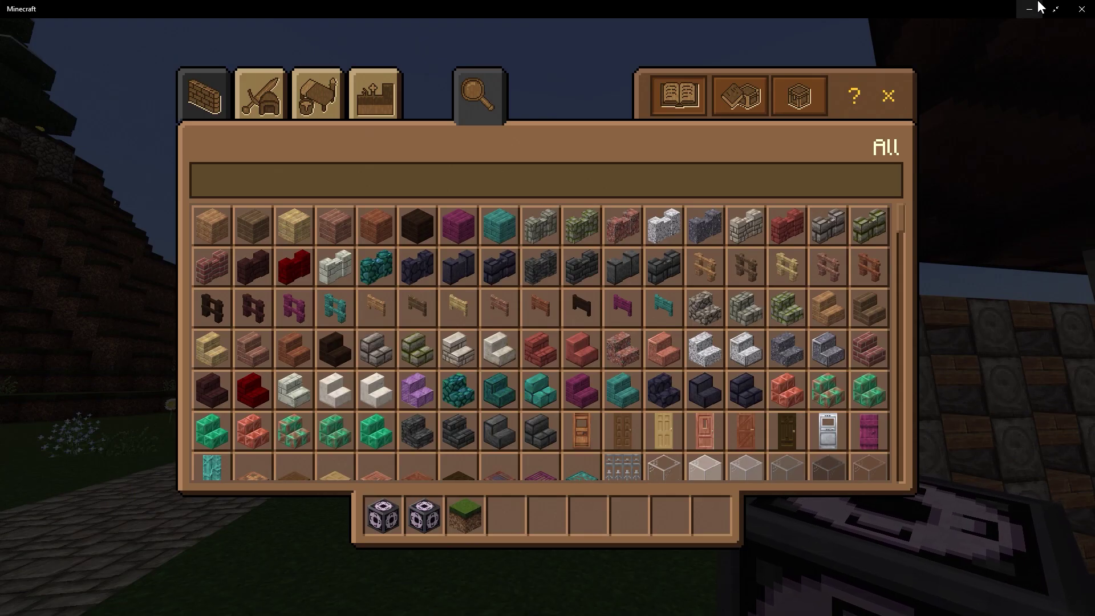
Switch from Minecraft to 3D Viewer, open minecraft_survival_house.glb from the Desktop, and look around inside the house.
left_click(1034, 6)
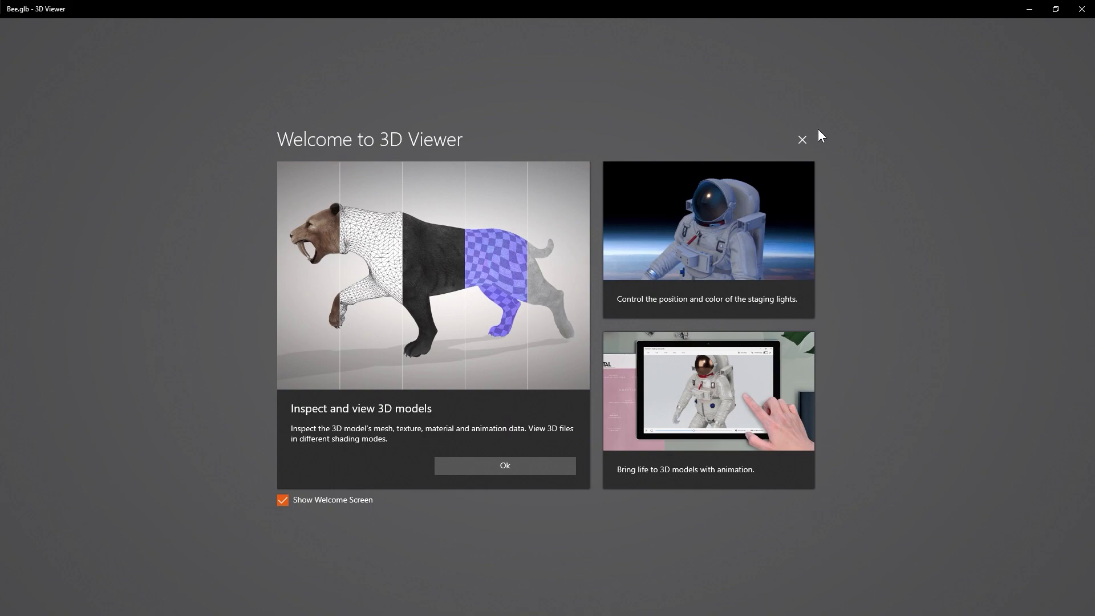
left_click(803, 140)
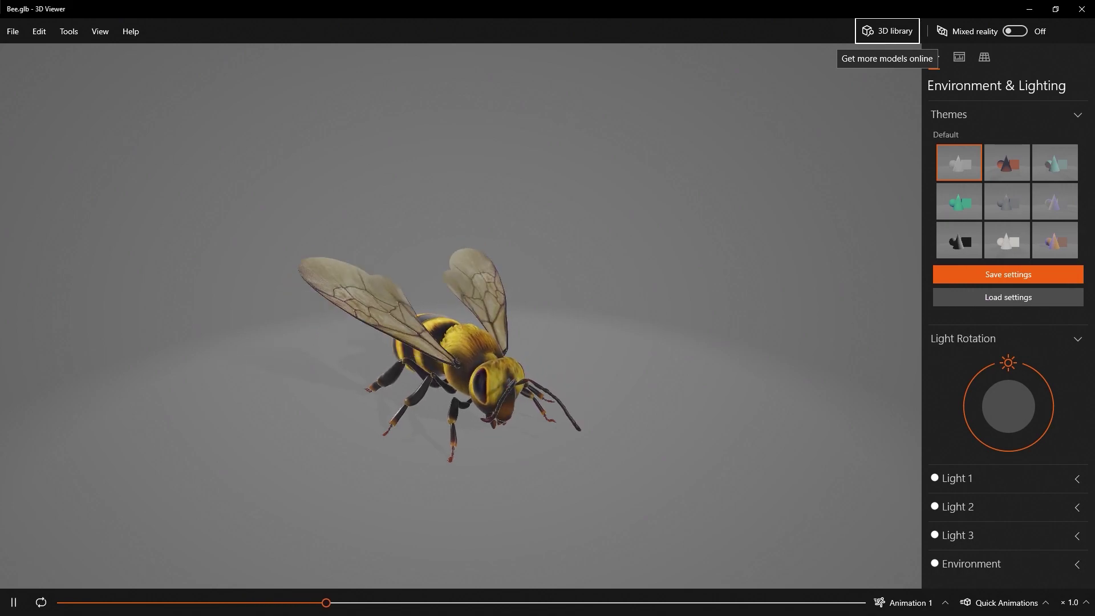
left_click(25, 30)
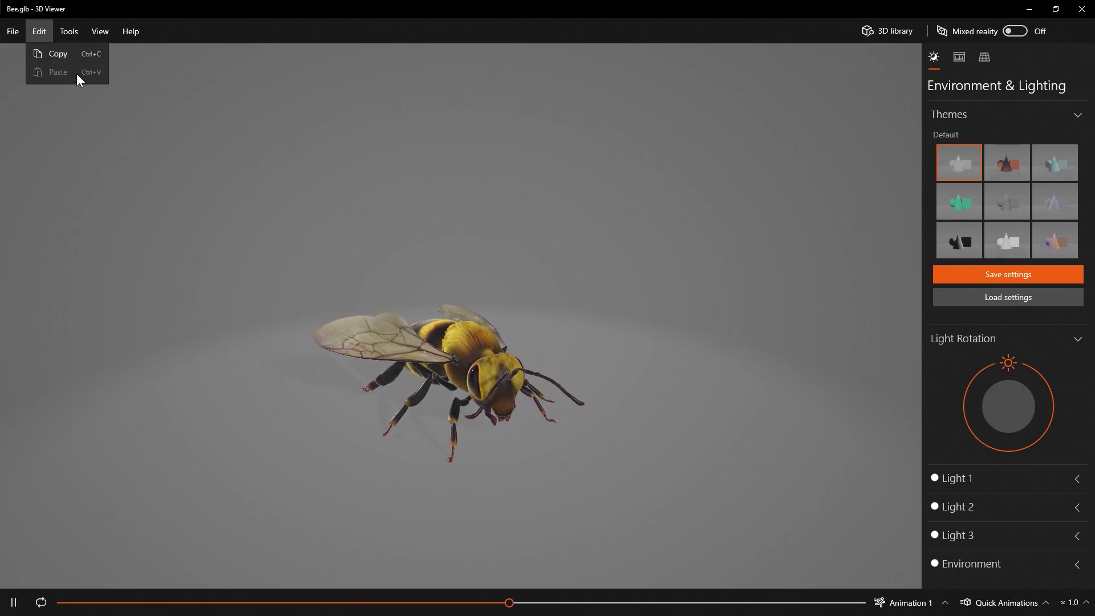
left_click(44, 54)
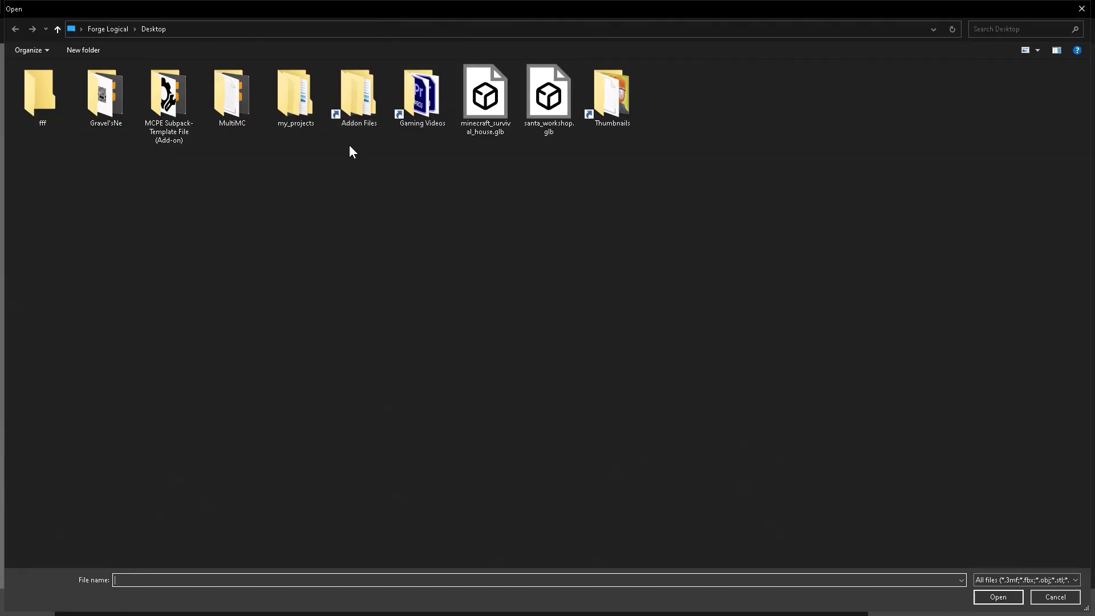
double_click(365, 109)
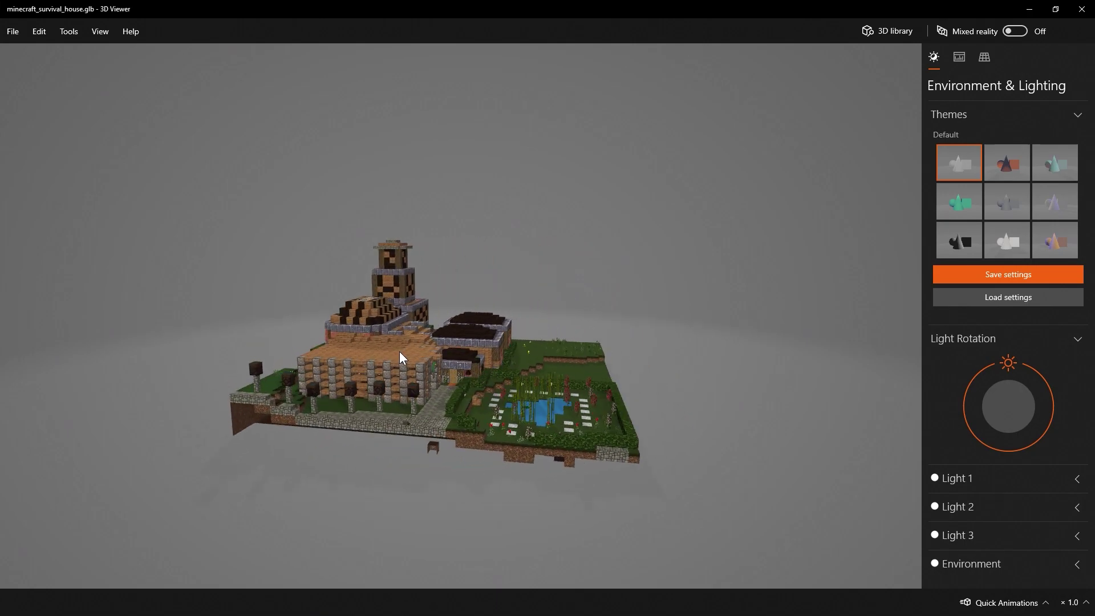
scroll(402, 356, "up", 10)
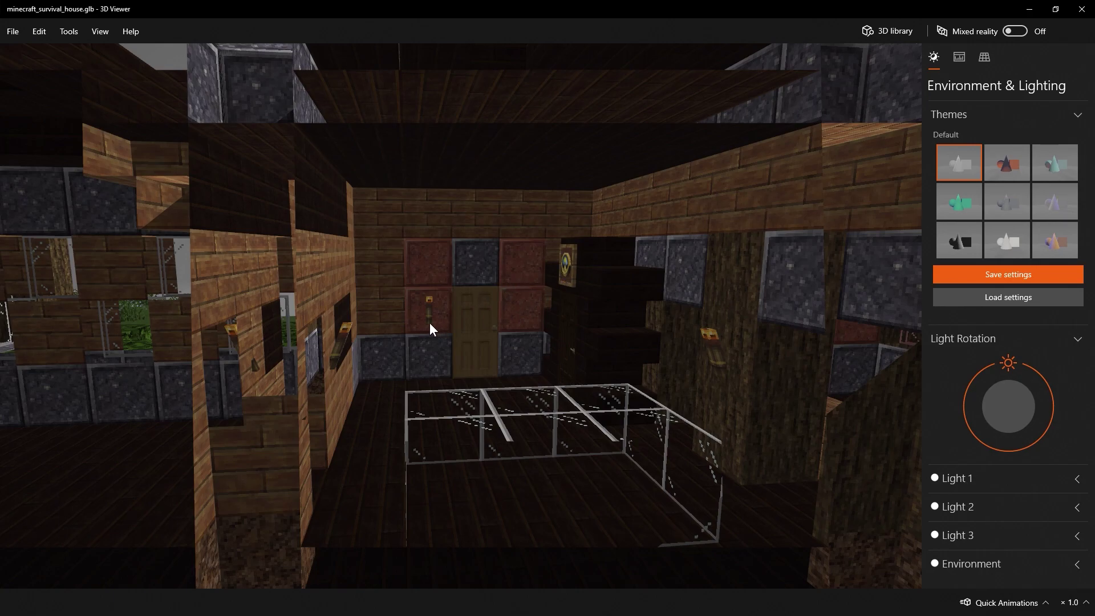
left_click_drag(429, 323, 444, 364)
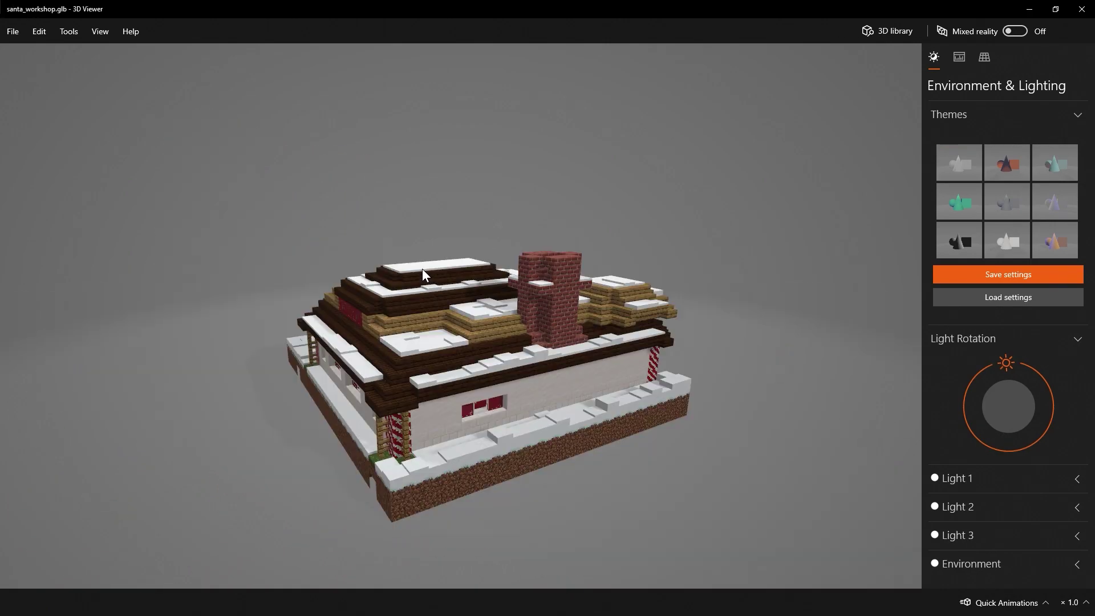
Examine the santa_workshop.glb model from outside, around the Christmas tree inside, and from the candy-cane pillar side.
left_click_drag(380, 333, 484, 355)
scroll(482, 350, "up", 10)
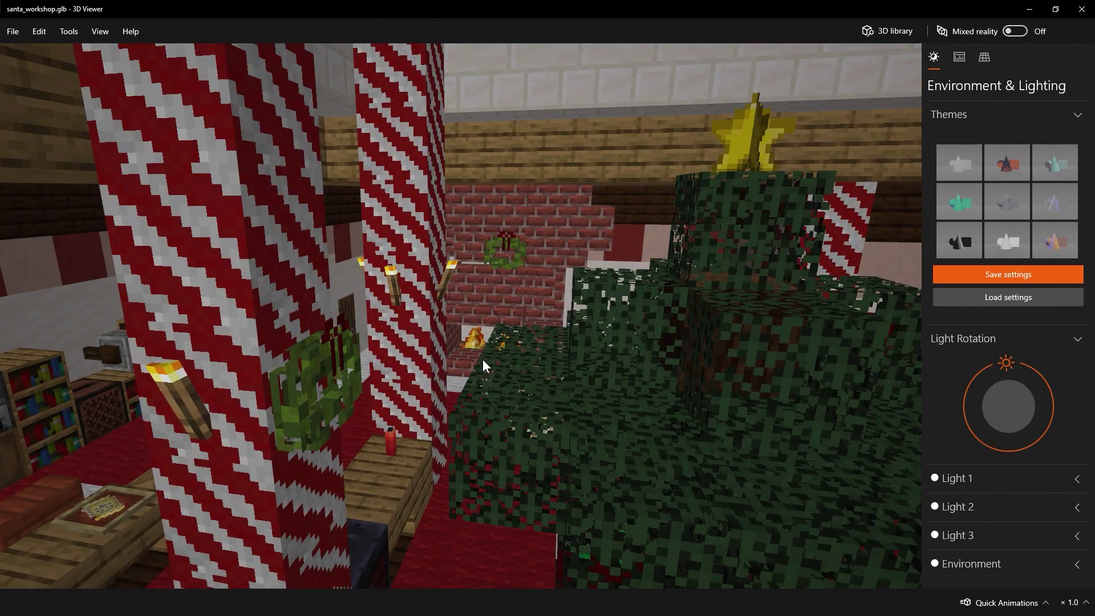
mouse_move(482, 359)
left_mouse_down()
mouse_move(508, 355)
mouse_move(485, 348)
left_mouse_up()
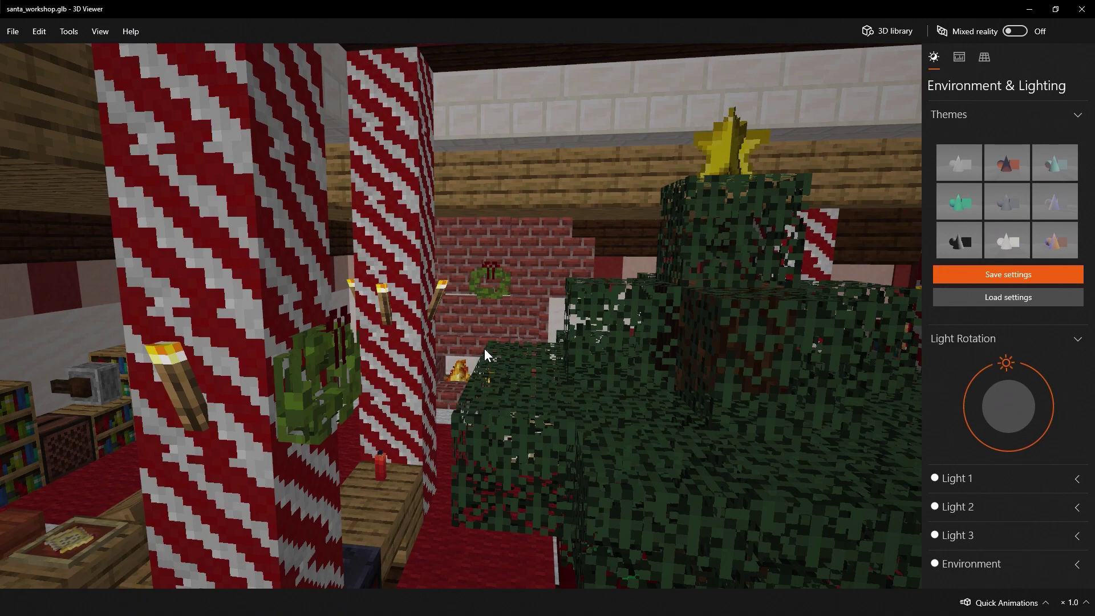
scroll(488, 348, "down", 3)
scroll(482, 345, "down", 5)
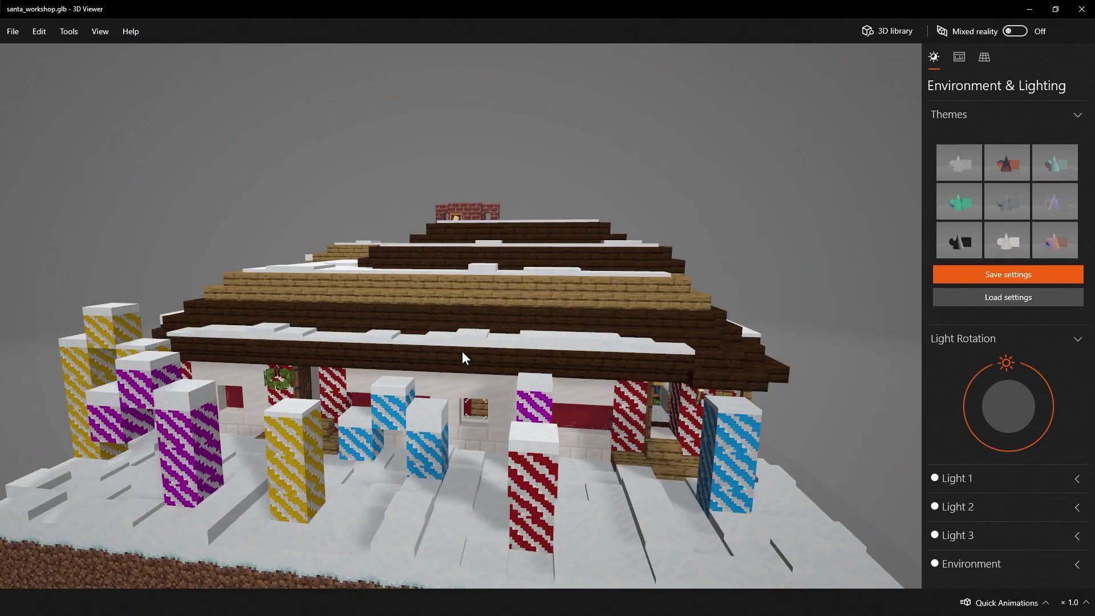
scroll(451, 365, "down", 3)
left_click_drag(443, 370, 458, 381)
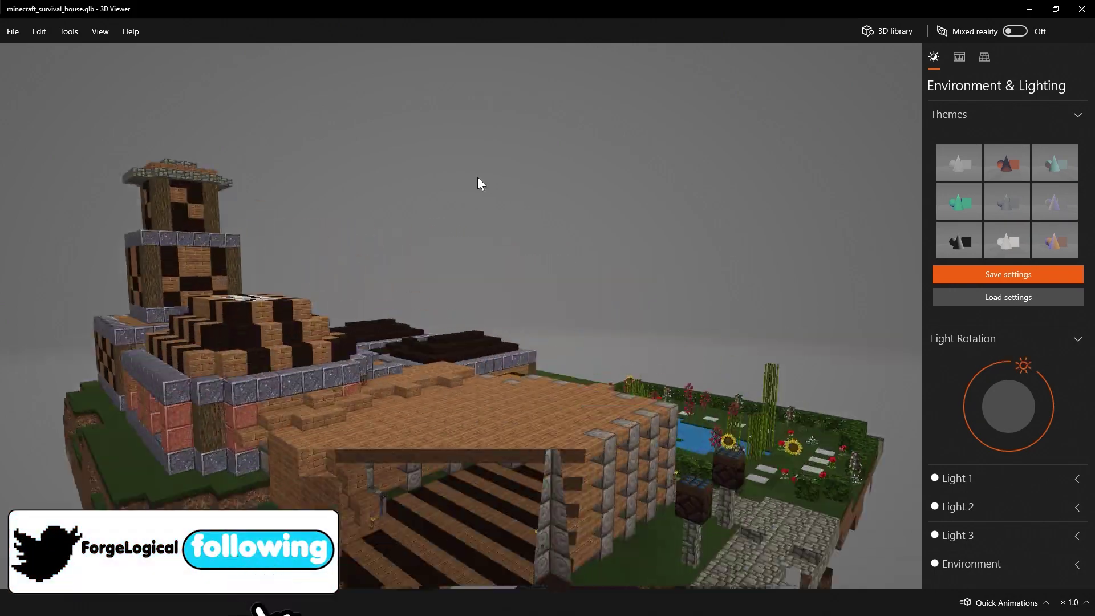
View the survival house from its garden pond side and rotate the scene light around the model.
scroll(435, 302, "up", 3)
left_click_drag(435, 302, 564, 467)
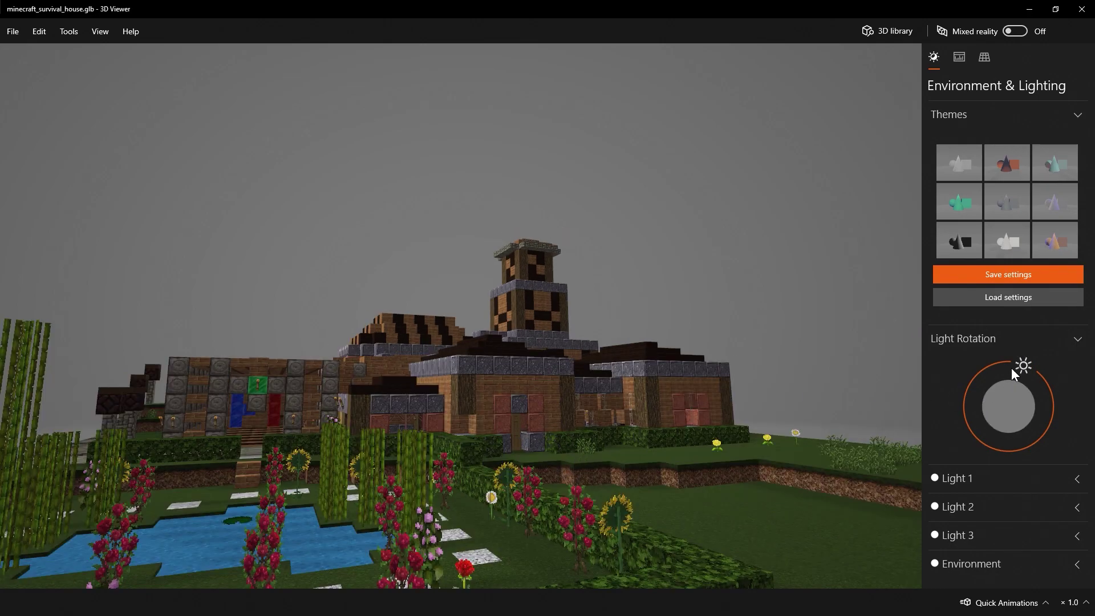
mouse_move(1031, 369)
left_mouse_down()
mouse_move(1018, 428)
mouse_move(994, 428)
mouse_move(988, 398)
left_mouse_up()
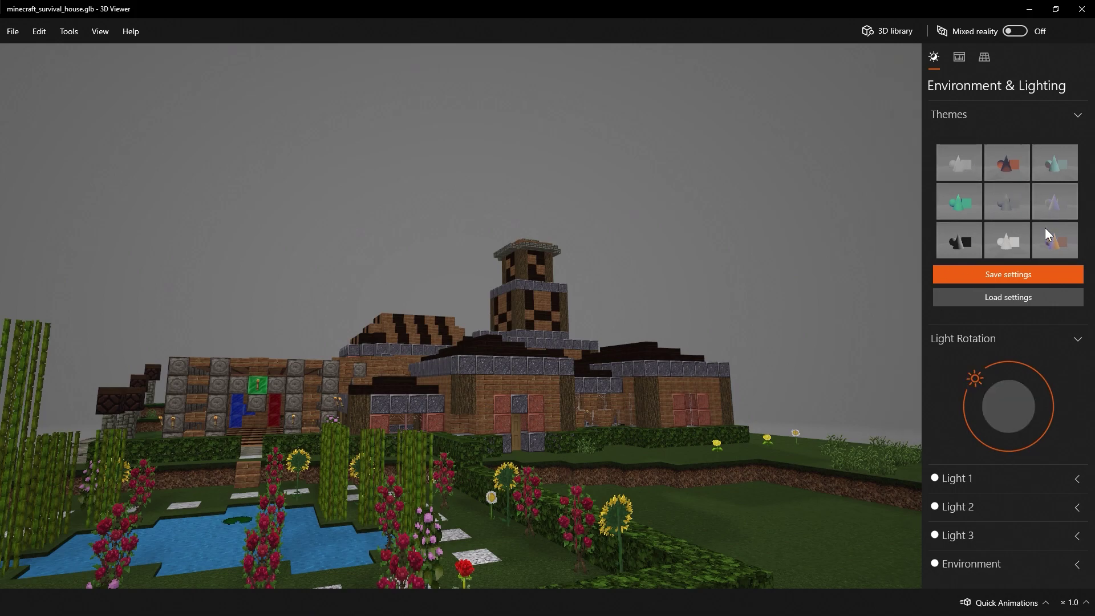
Preview the survival house with the view presets, including Isometric (Right), Isometric (Left), Cabinet and Military (Right).
left_click(961, 58)
left_click(983, 55)
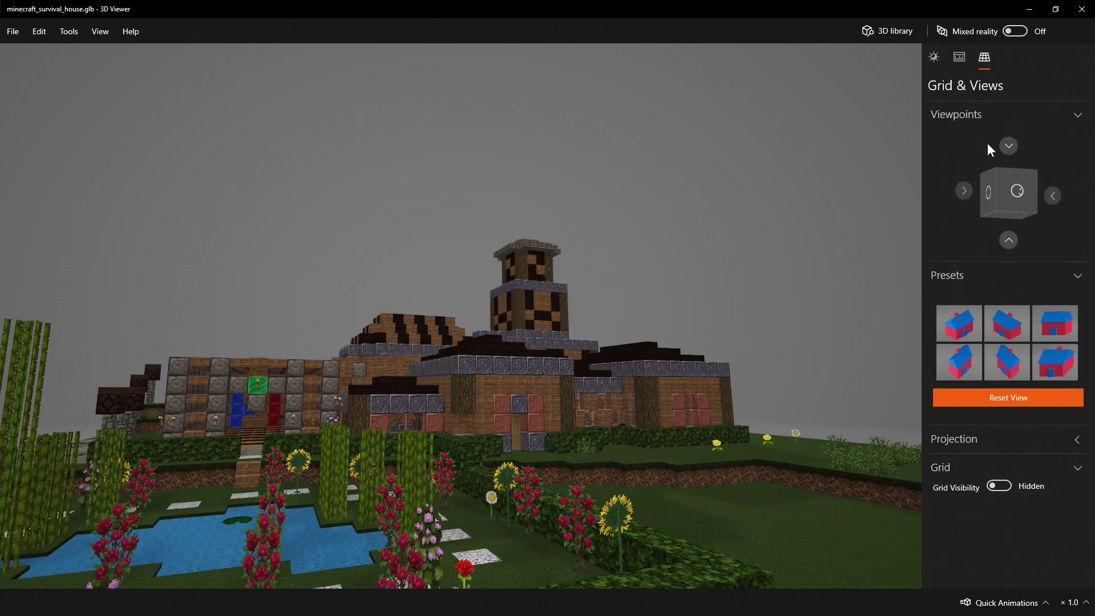
left_click(969, 323)
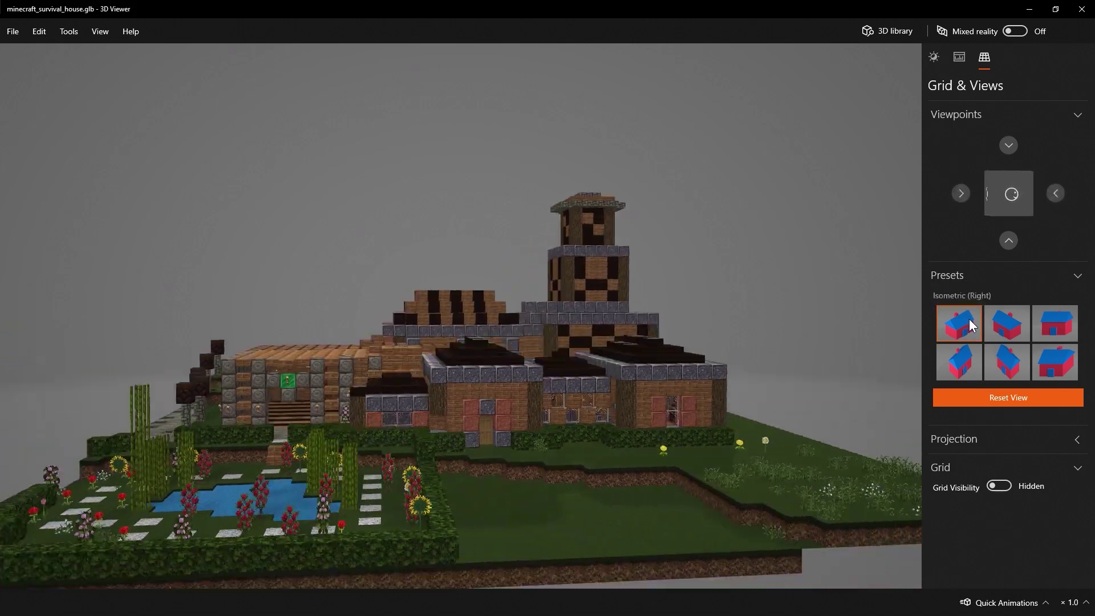
left_click(1025, 321)
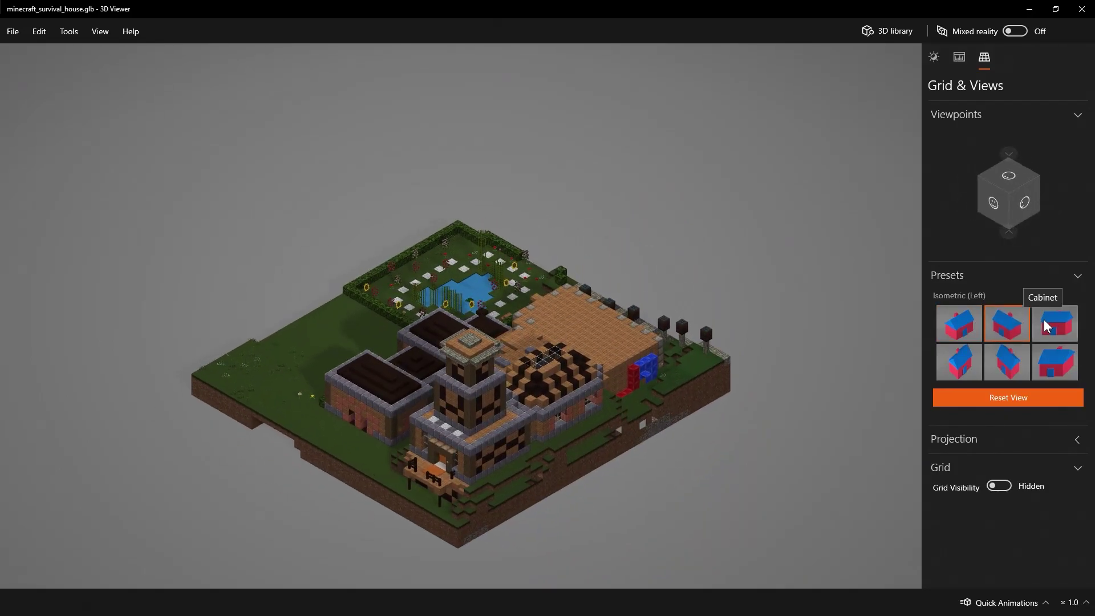
left_click(1052, 326)
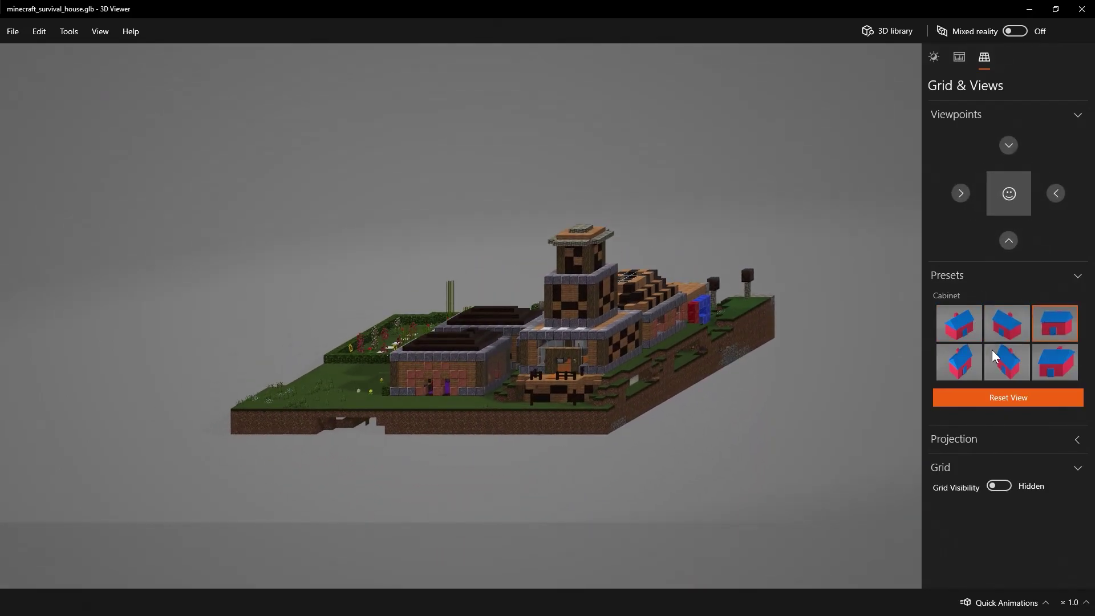
left_click(965, 355)
left_click(1005, 364)
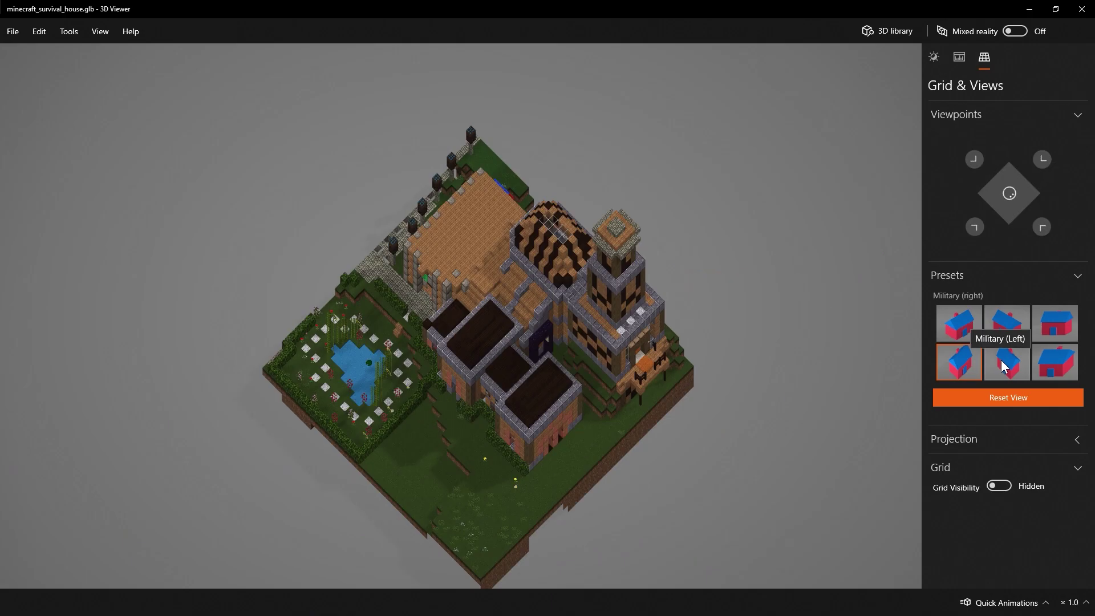
left_click(1048, 360)
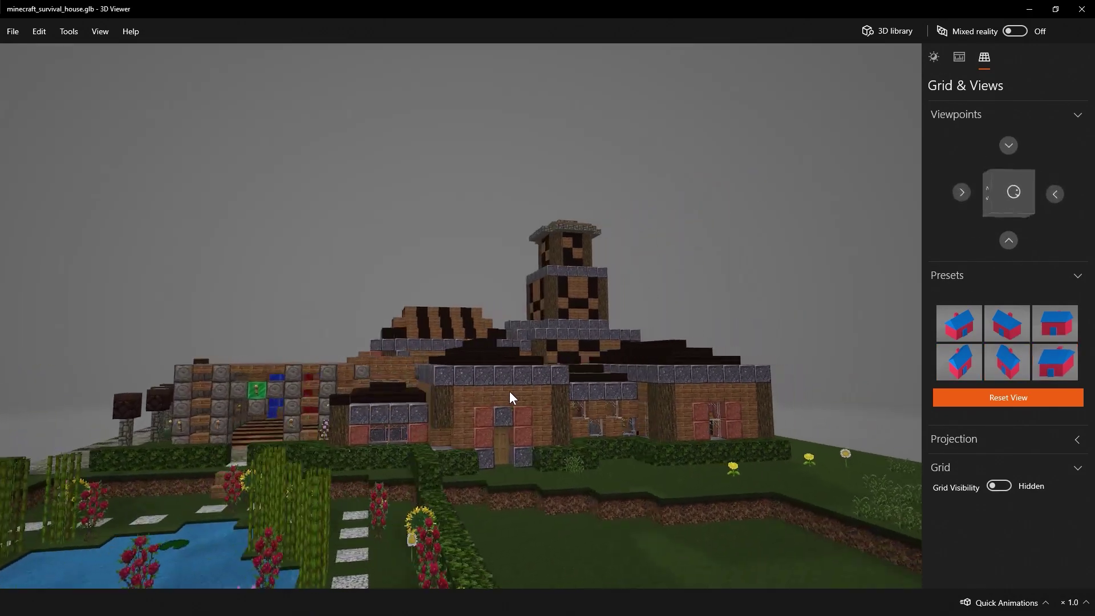
Frame the house from the garden side and set up an image export at HD 1080 (16:9) with transparency and rendered shadows.
left_click_drag(509, 390, 519, 384)
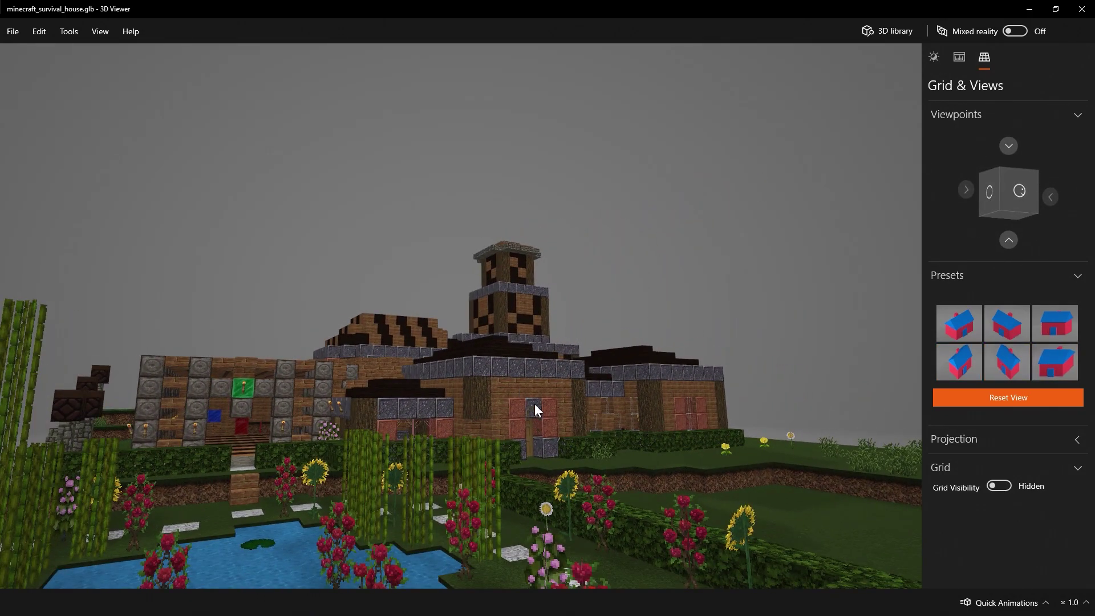
left_click(17, 30)
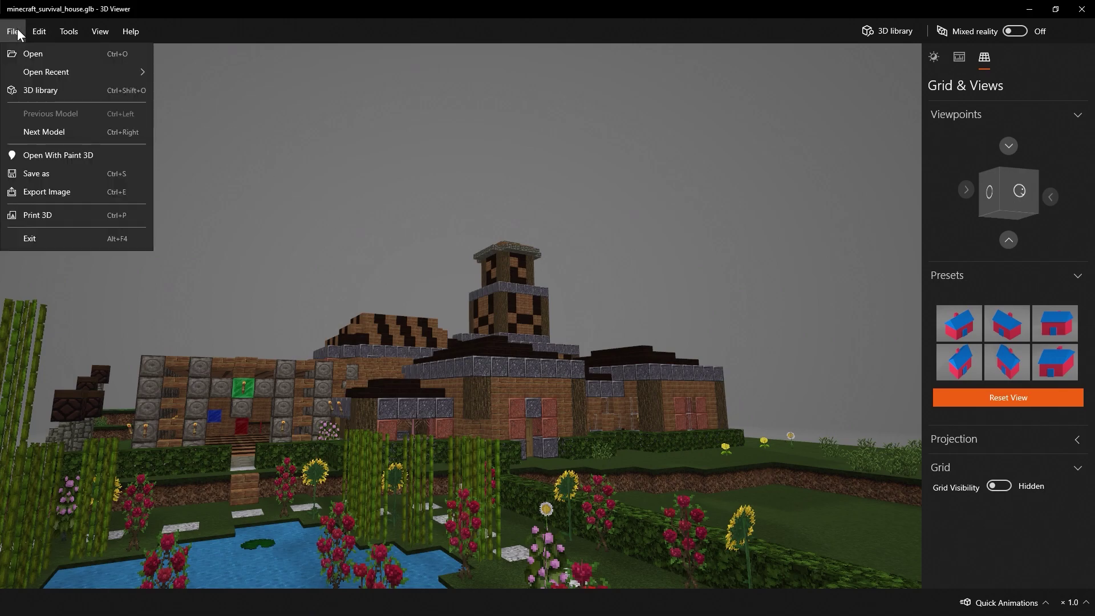
left_click(59, 191)
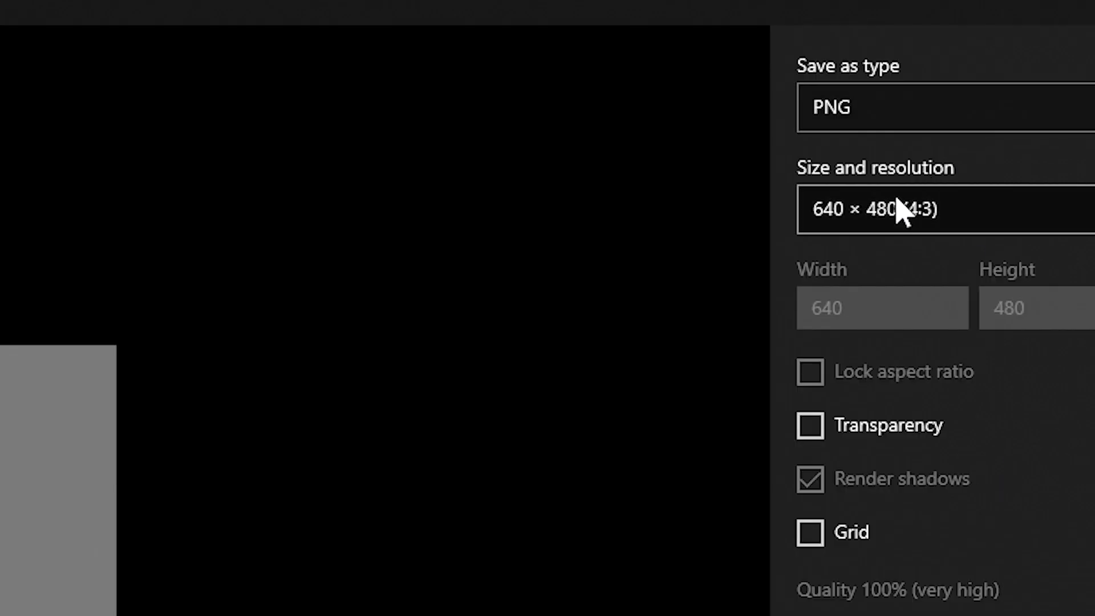
left_click(977, 120)
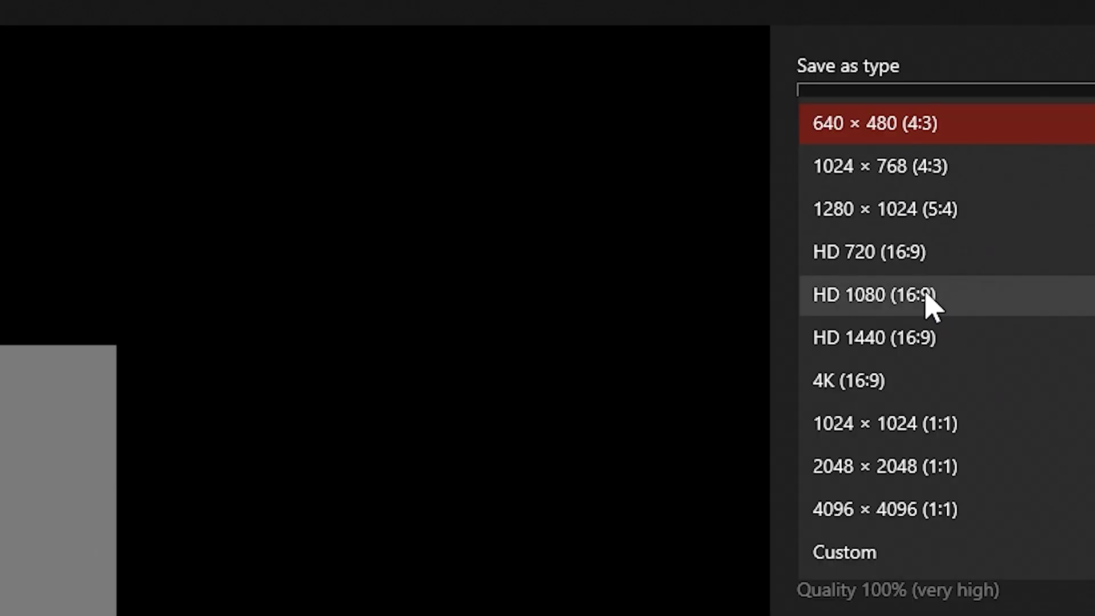
left_click(933, 305)
left_click(896, 209)
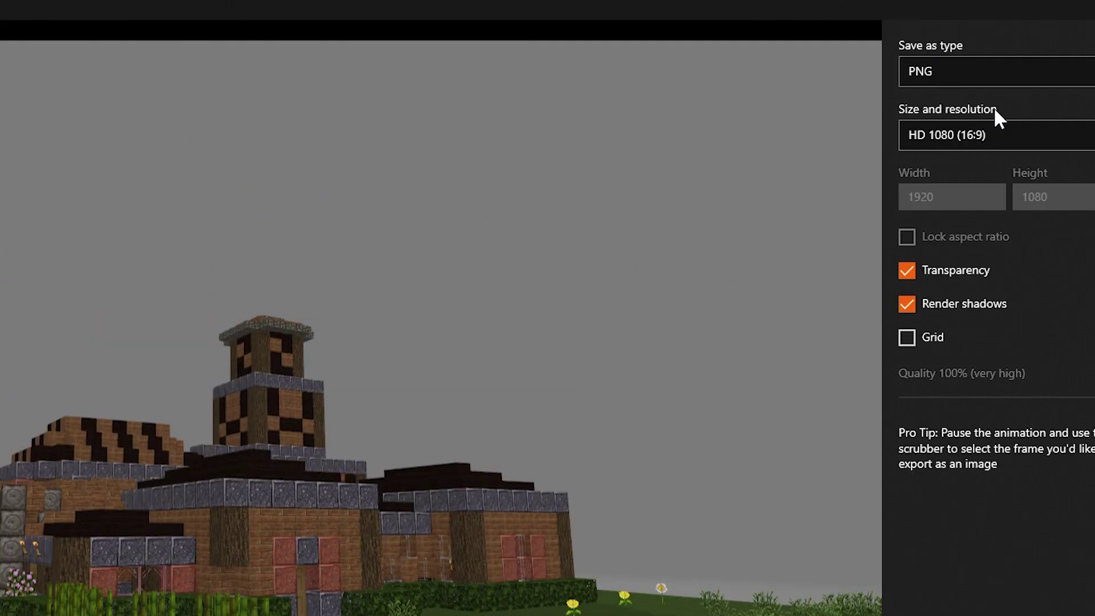
Keep PNG as the image type and export the framed view as minecraft_survival_house.png.
left_click(1019, 69)
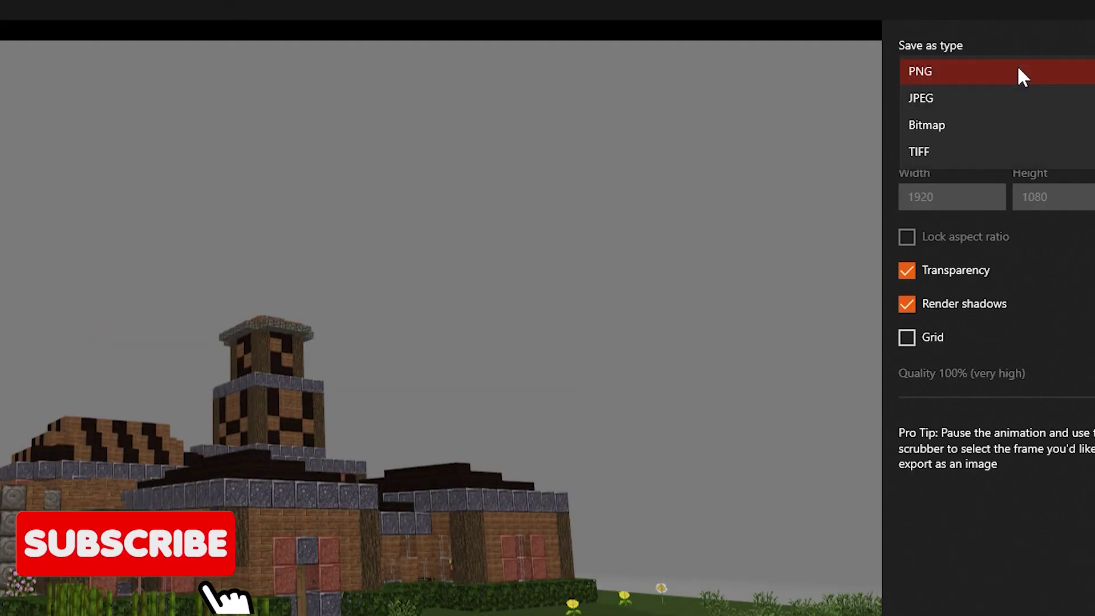
left_click(989, 68)
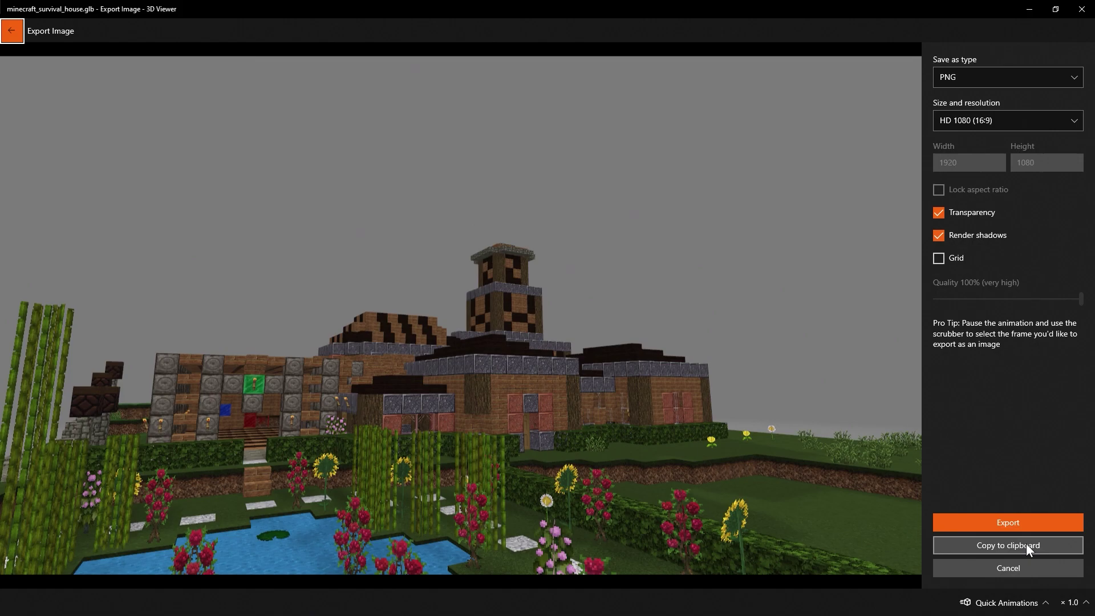
left_click(1011, 520)
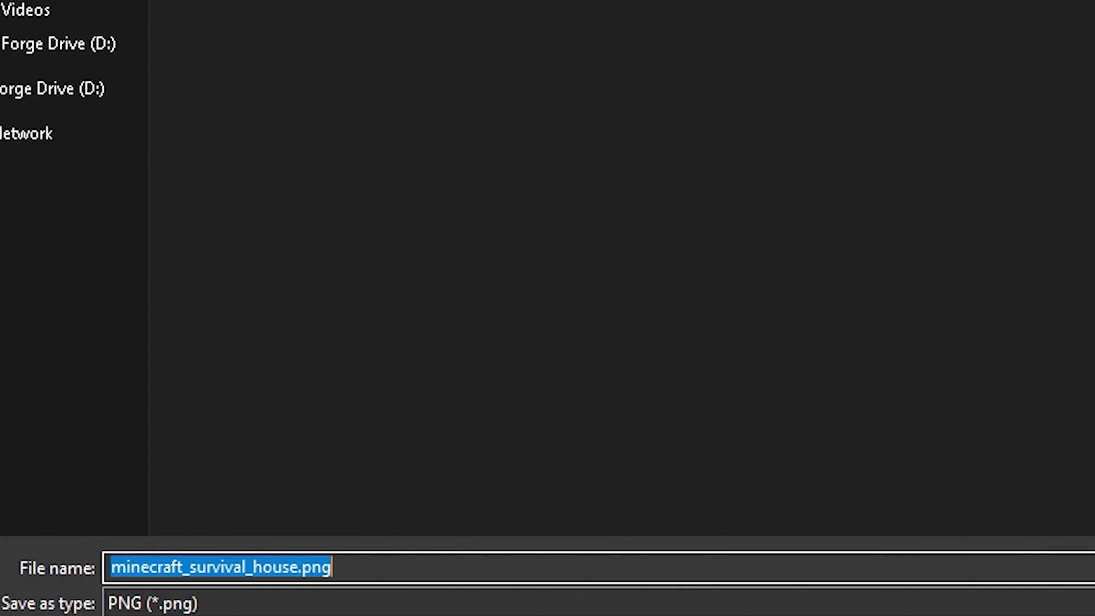
key("Return")
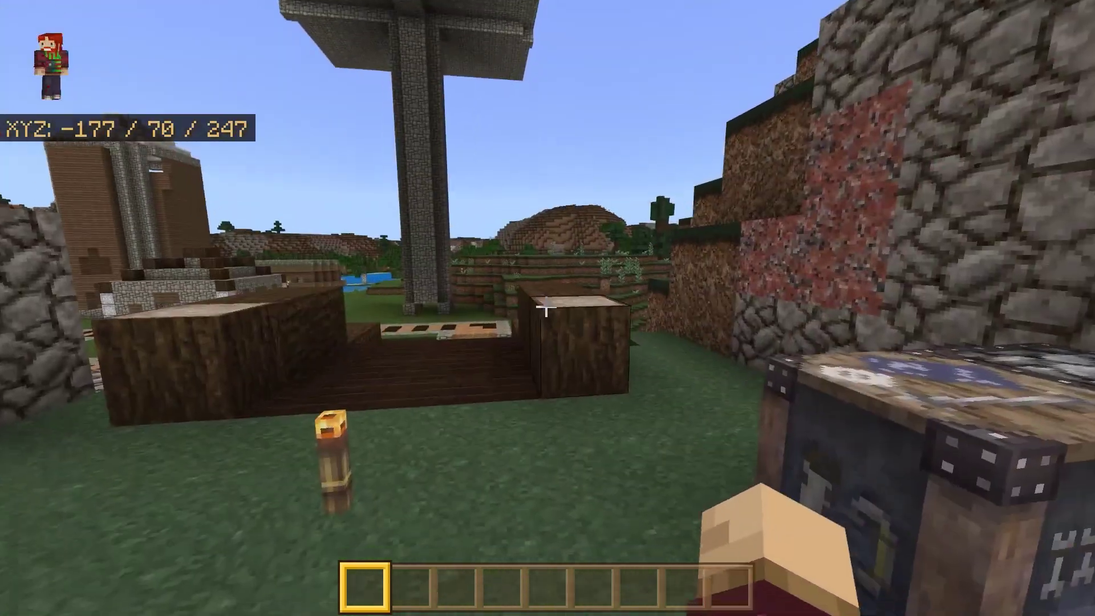
Switch to Minecraft, fly to an elevated view of the checkered house's garden side, and capture a screenshot with Game Bar.
key("w")
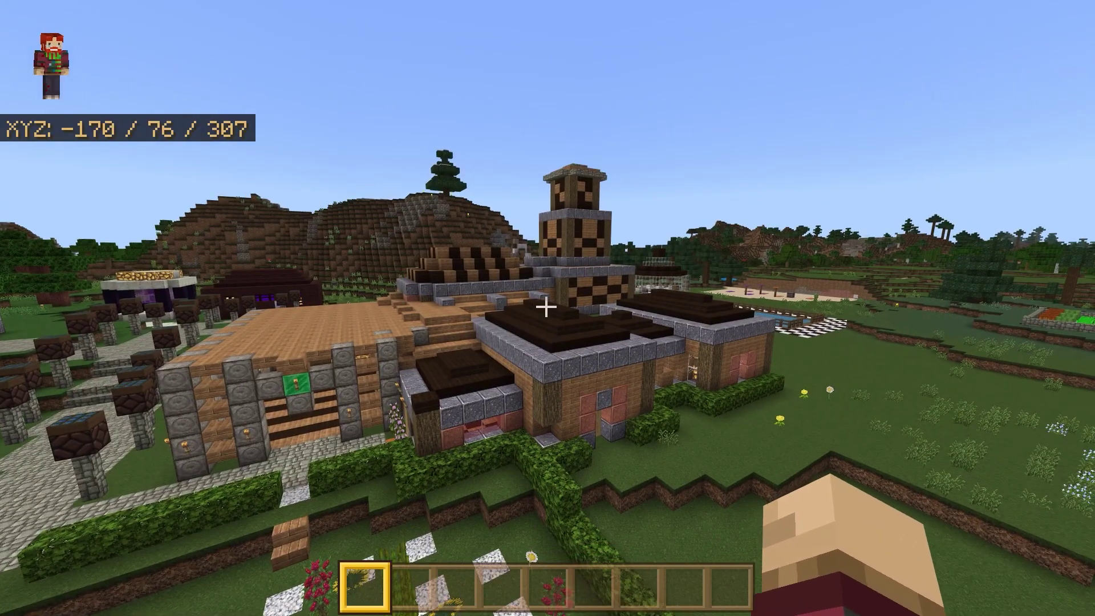
key("super+g")
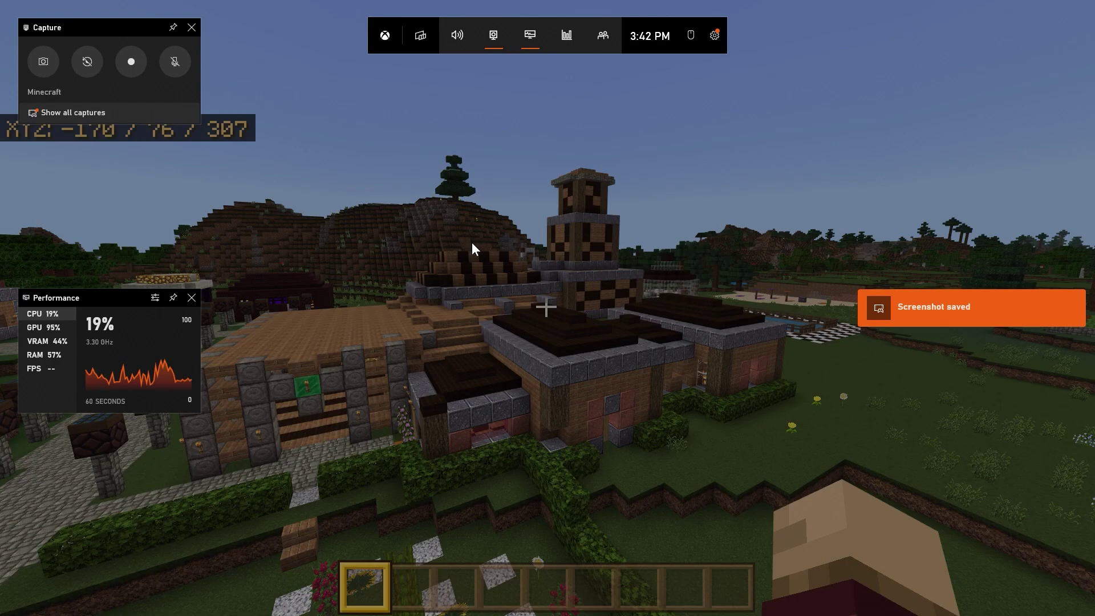
key("super+g")
Fly around the checkered house to examine its wooden roof, tower, portal-window wing and hedged garden side from the air.
key("w")
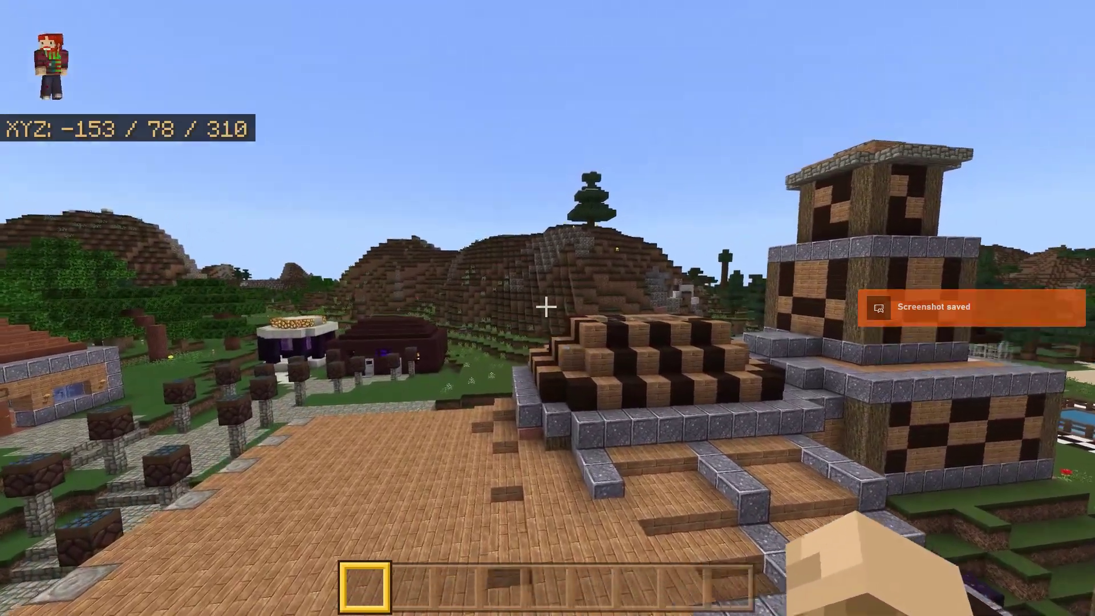
key("s")
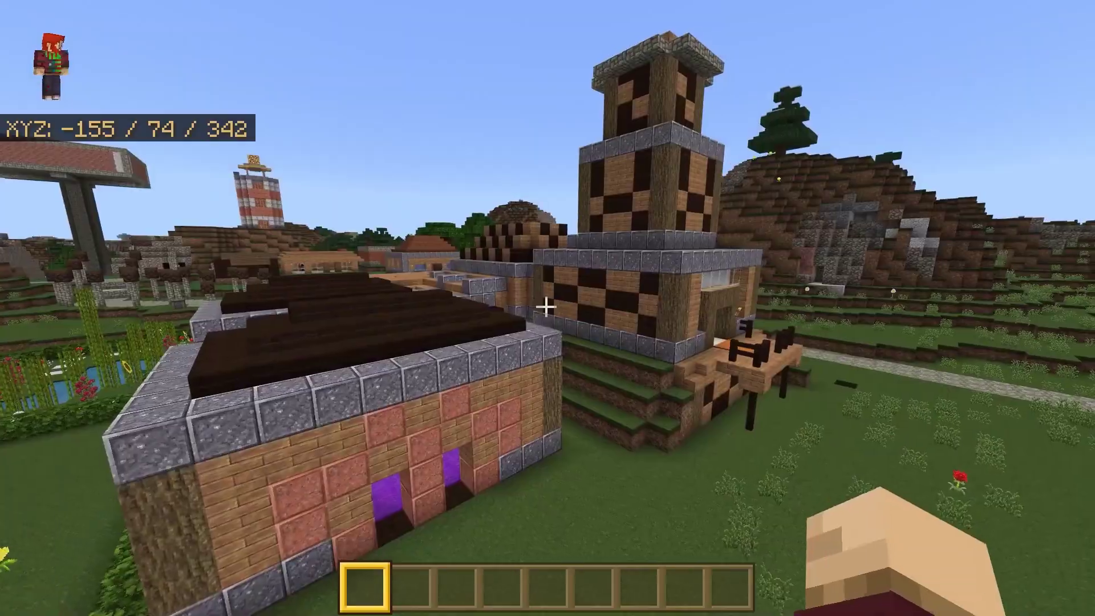
key("w")
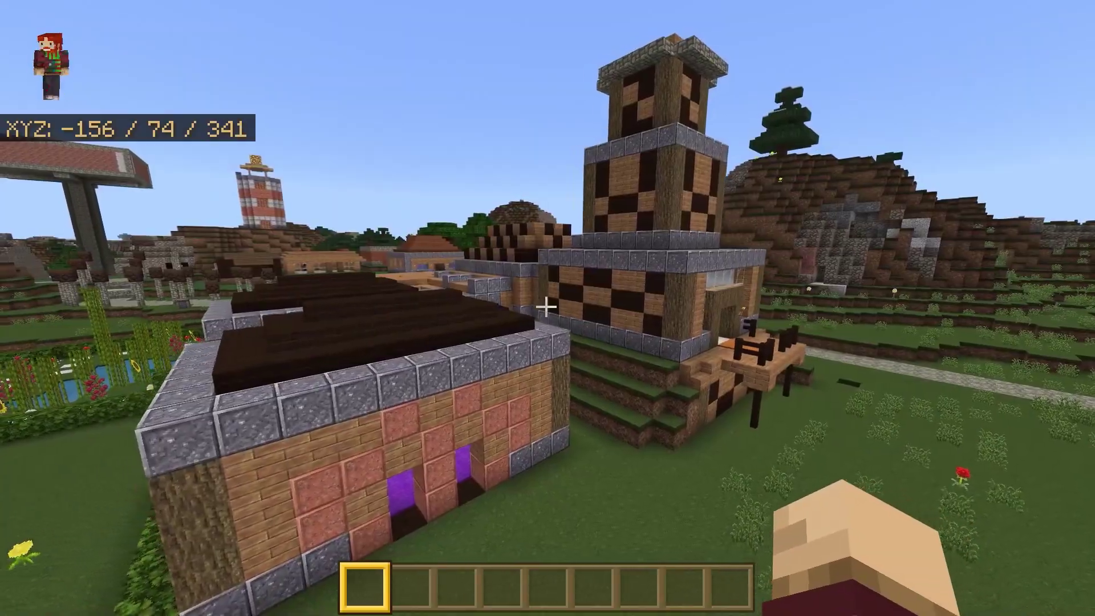
key("w")
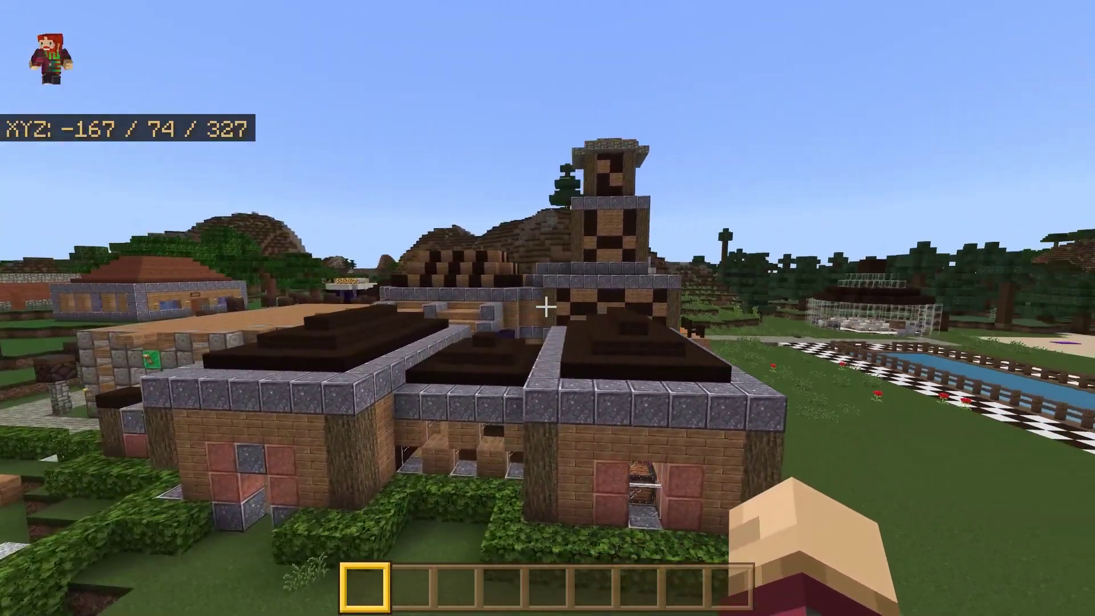
key("w")
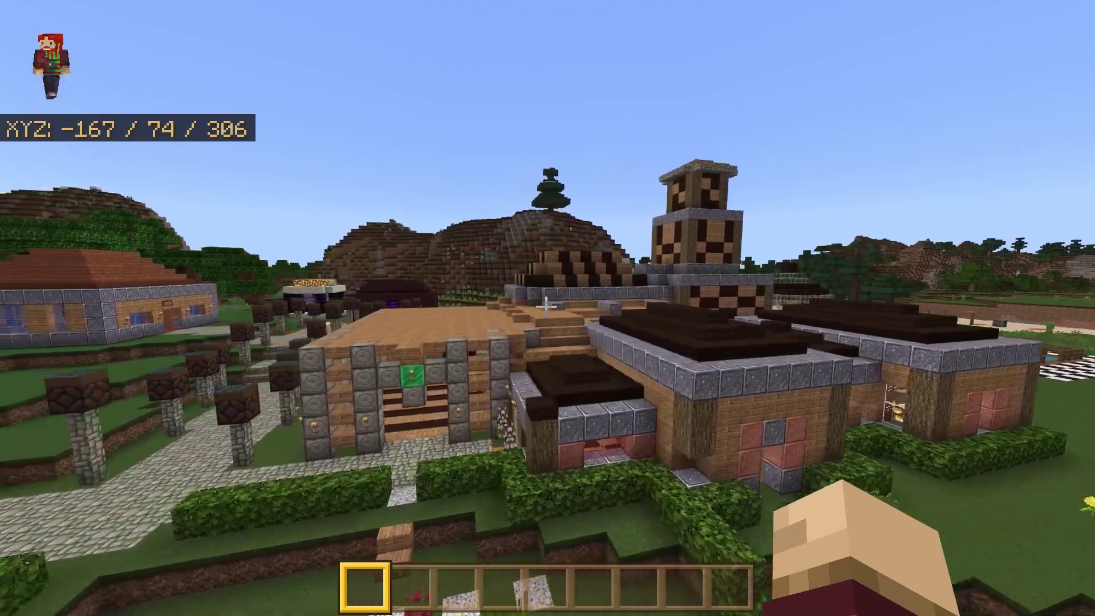
key("space")
key("w")
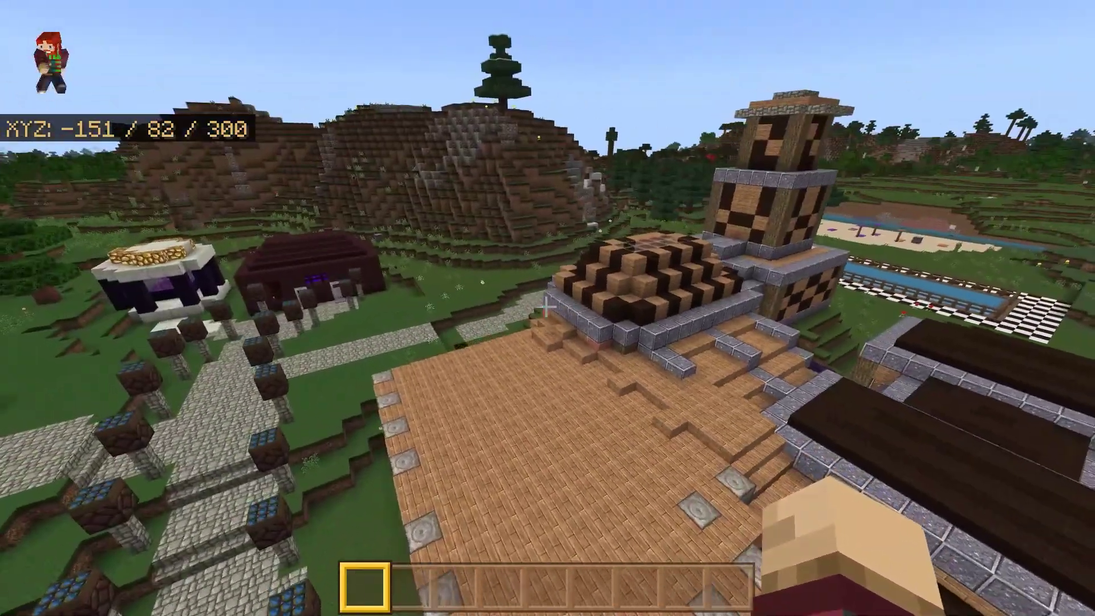